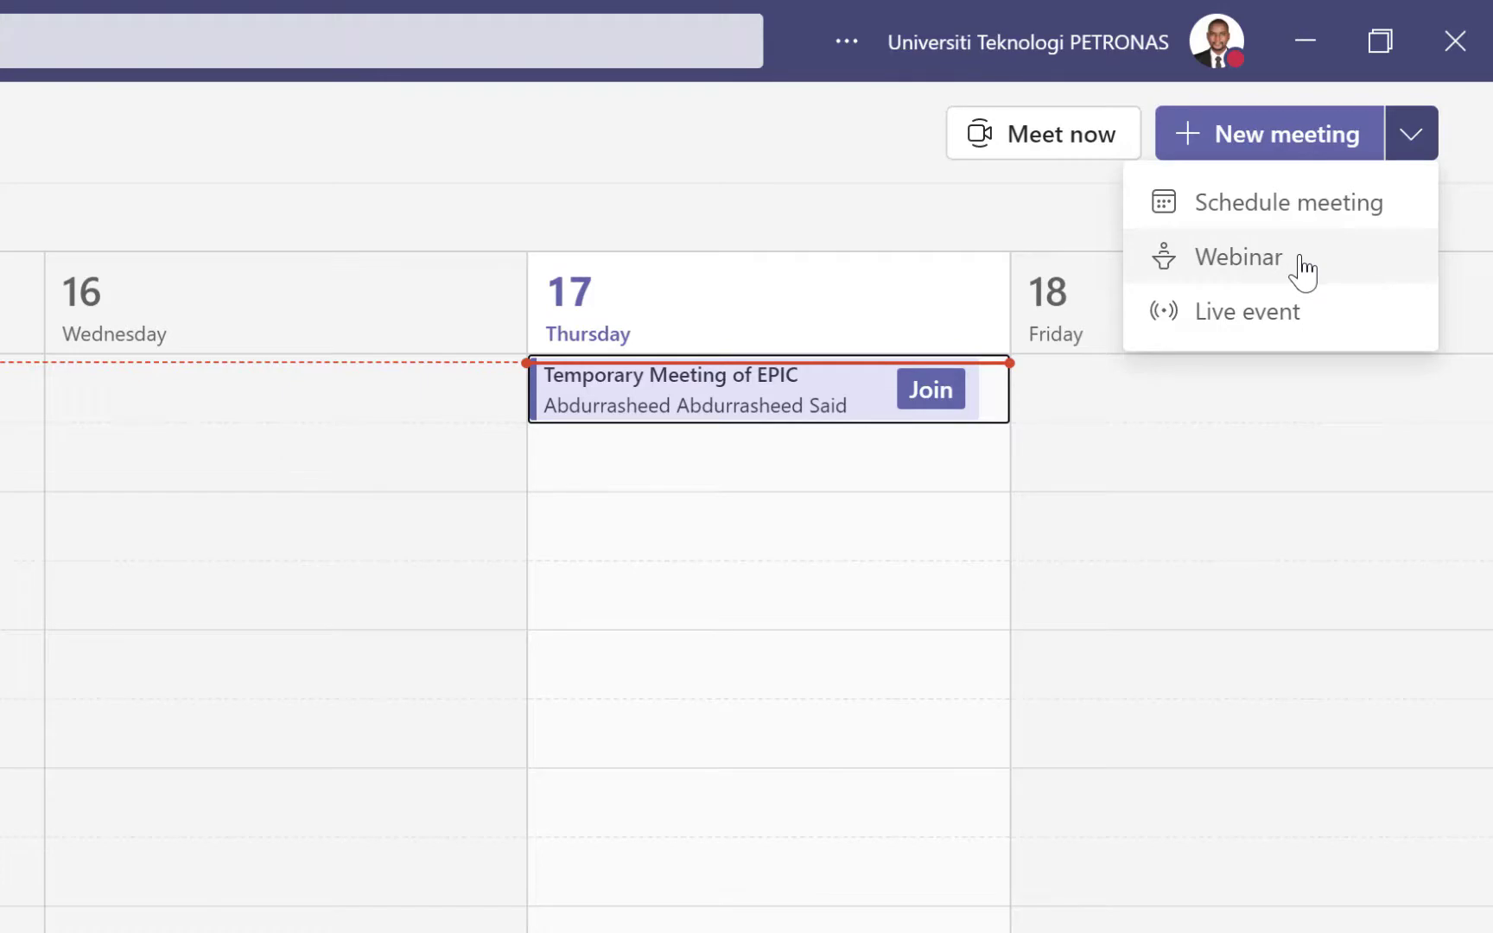
Create a webinar titled 'UTP Toastmasters Club Meeting' and open its registration form
{"action": "left_click", "coordinate": [1303, 268]}
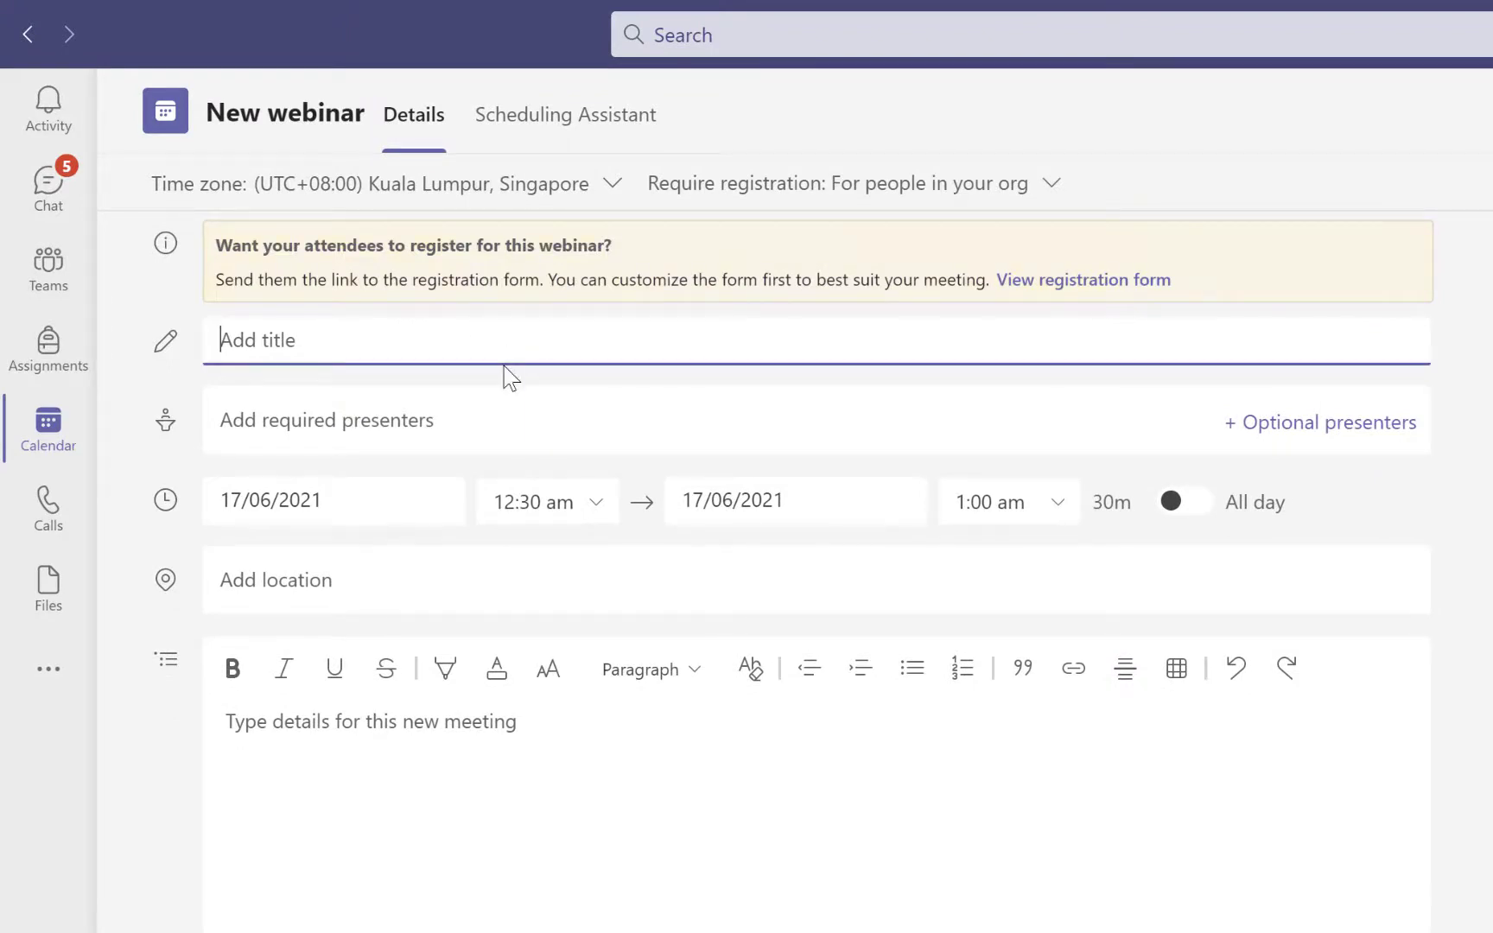
{"action": "type", "text": "UTP Toastmasters Club"}
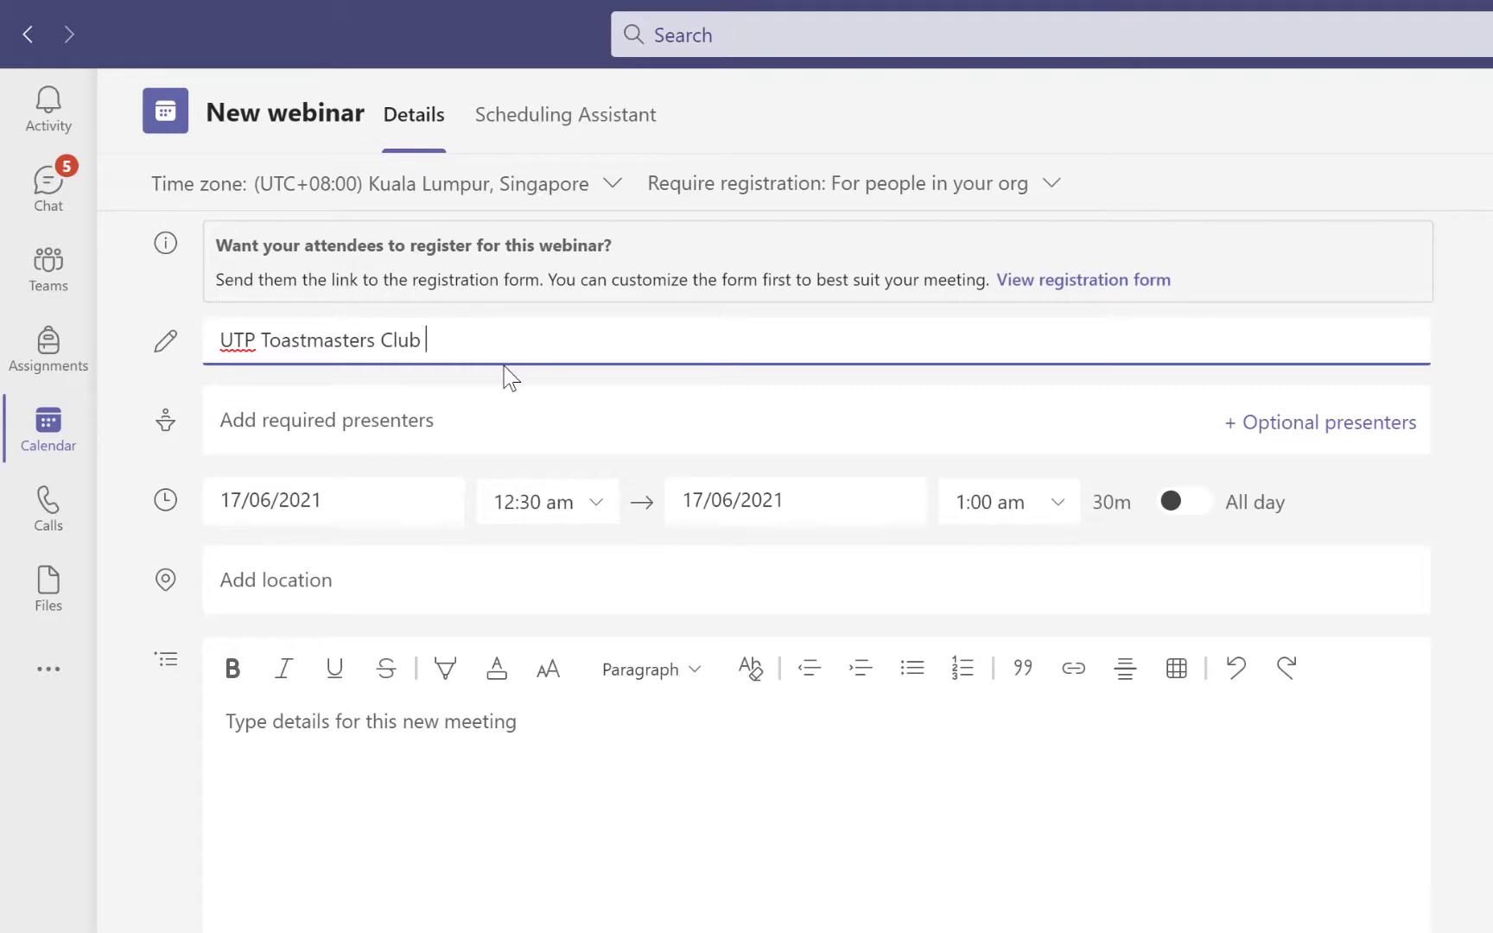
{"action": "type", "text": " Meeting"}
{"action": "left_click", "coordinate": [604, 429]}
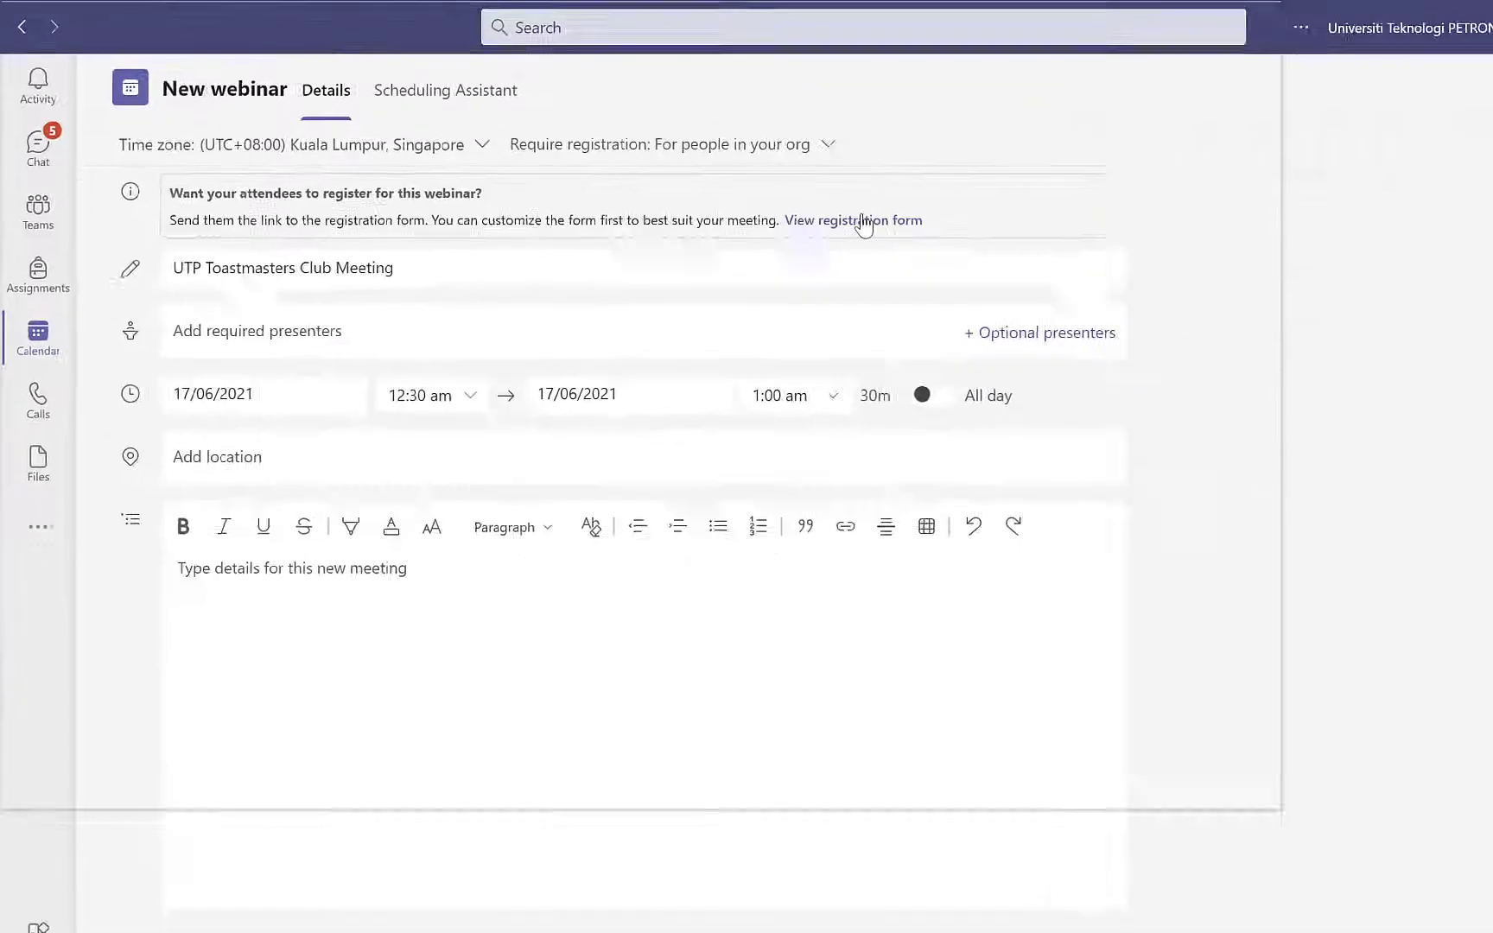
{"action": "left_click", "coordinate": [1244, 320]}
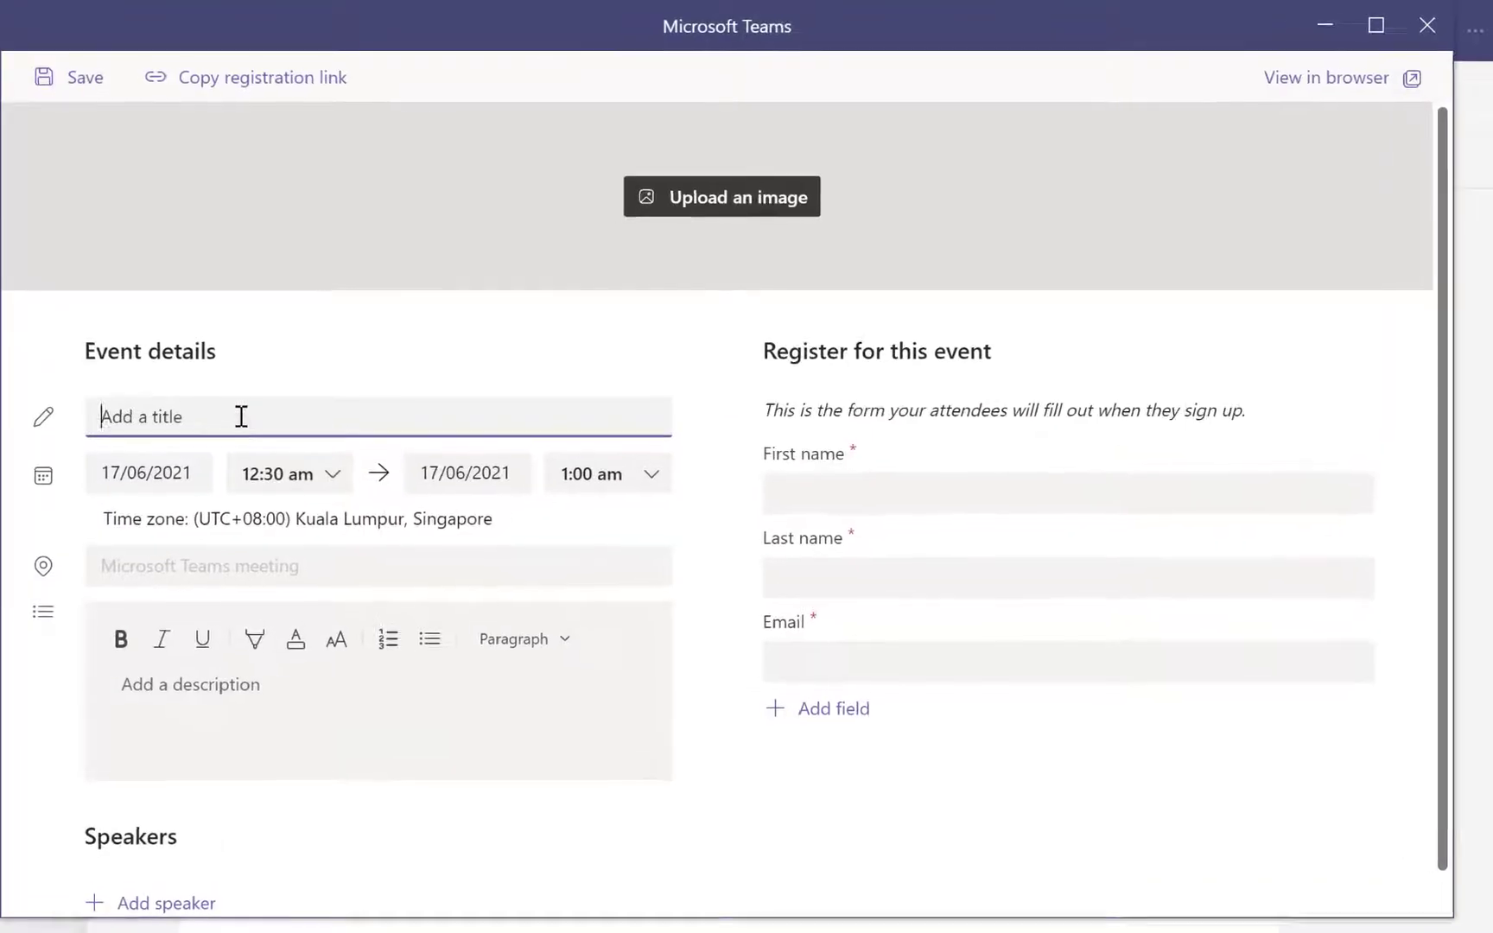
Title the registration page 'UTP Toastmasters Club Meeting' and set the date to 18/06/2021
{"action": "type", "text": "UTP Toastmasters Clu"}
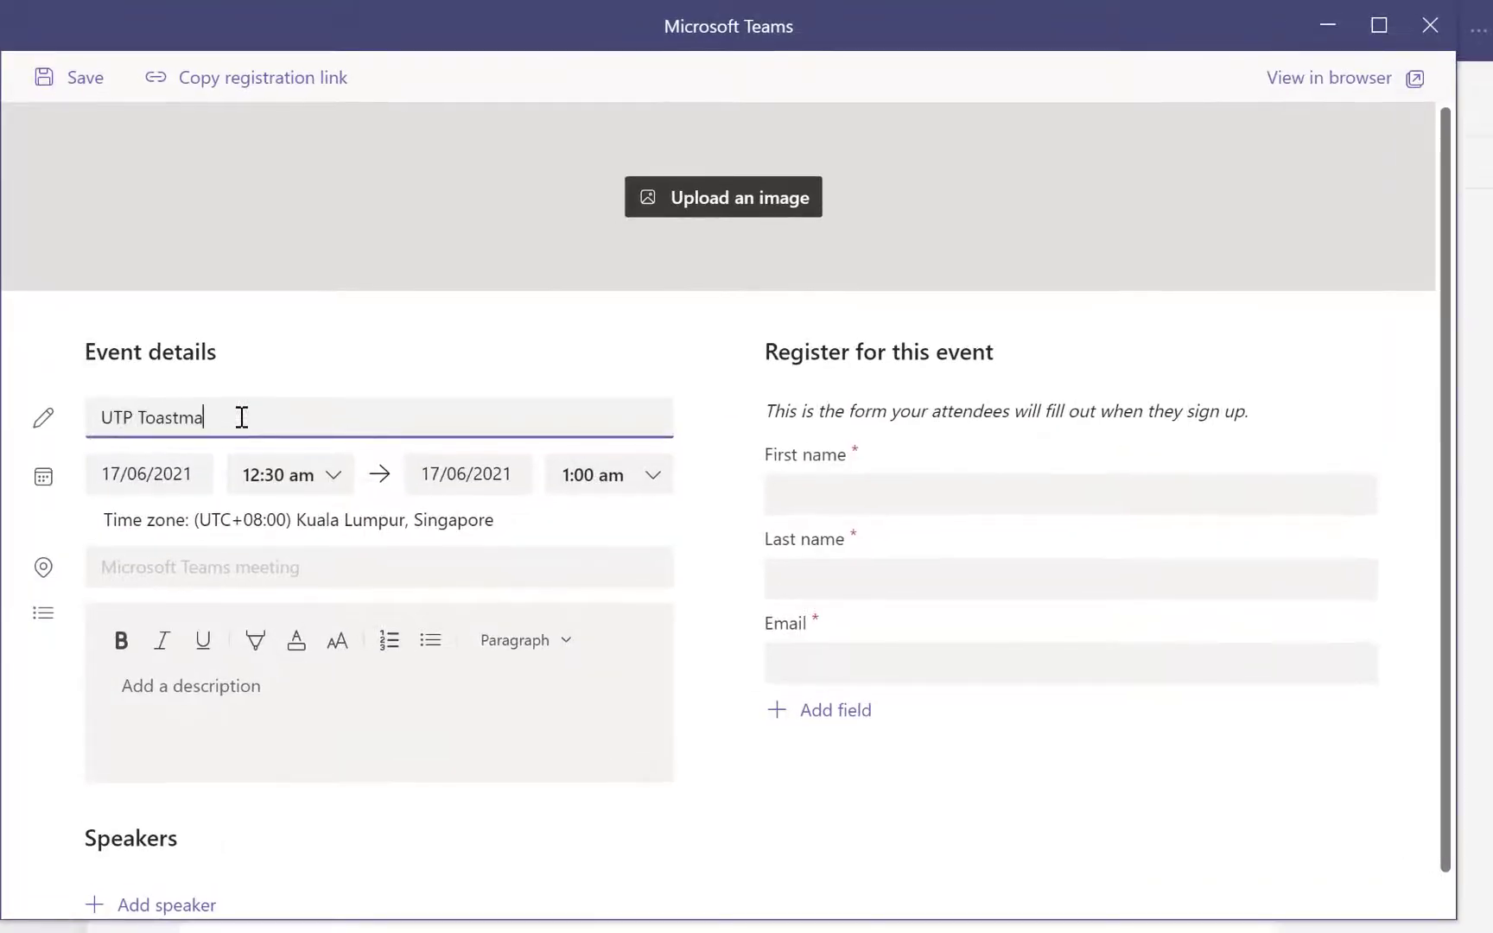
{"action": "type", "text": "b Meeting"}
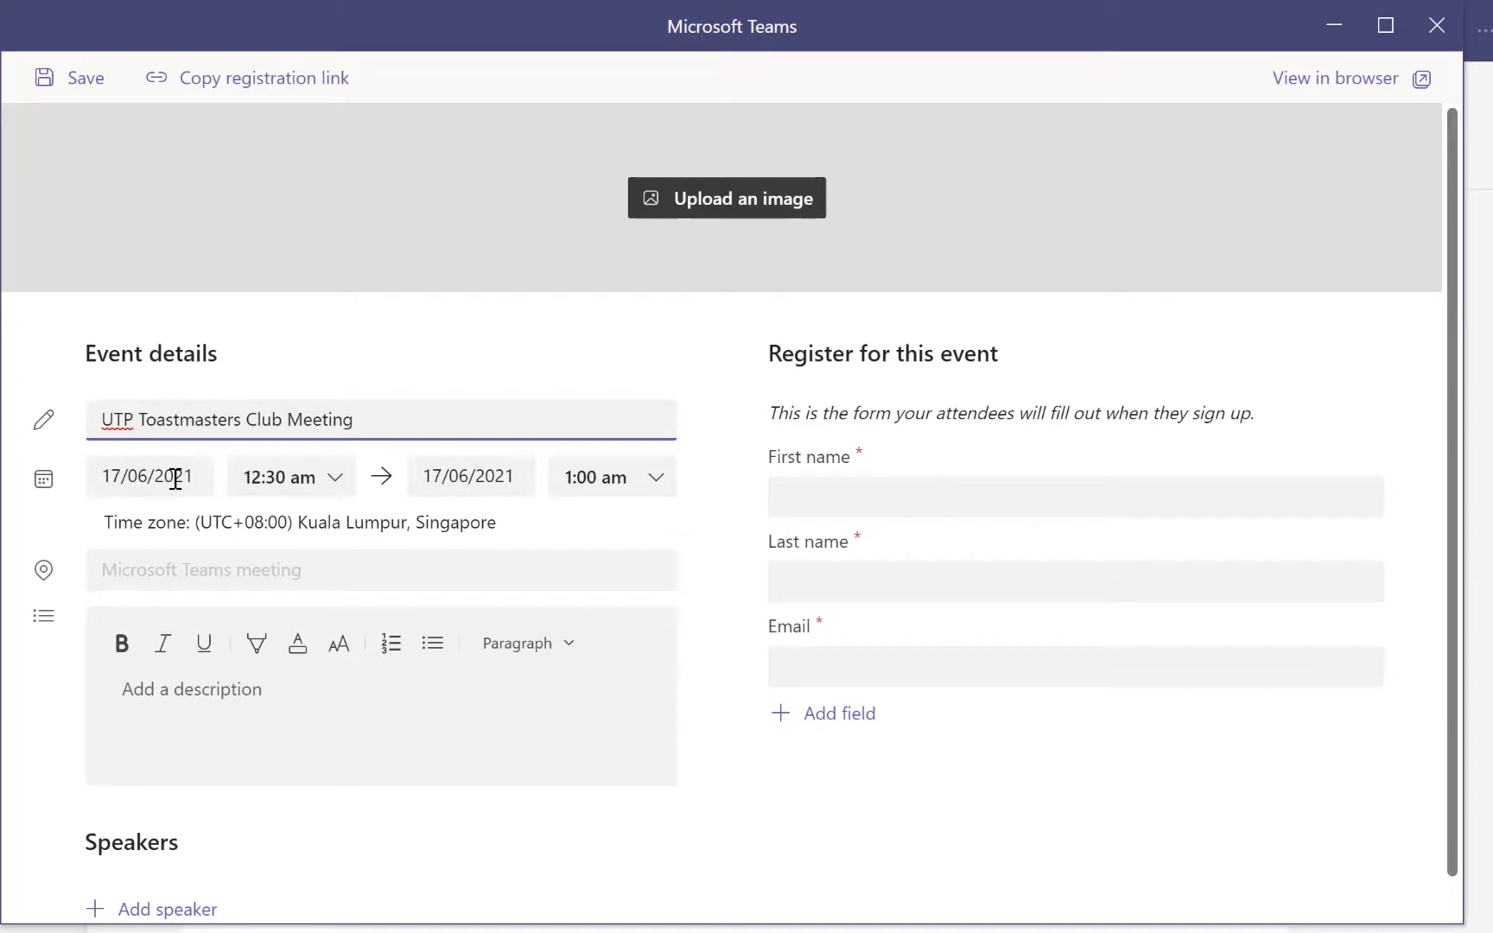
{"action": "left_click", "coordinate": [124, 478]}
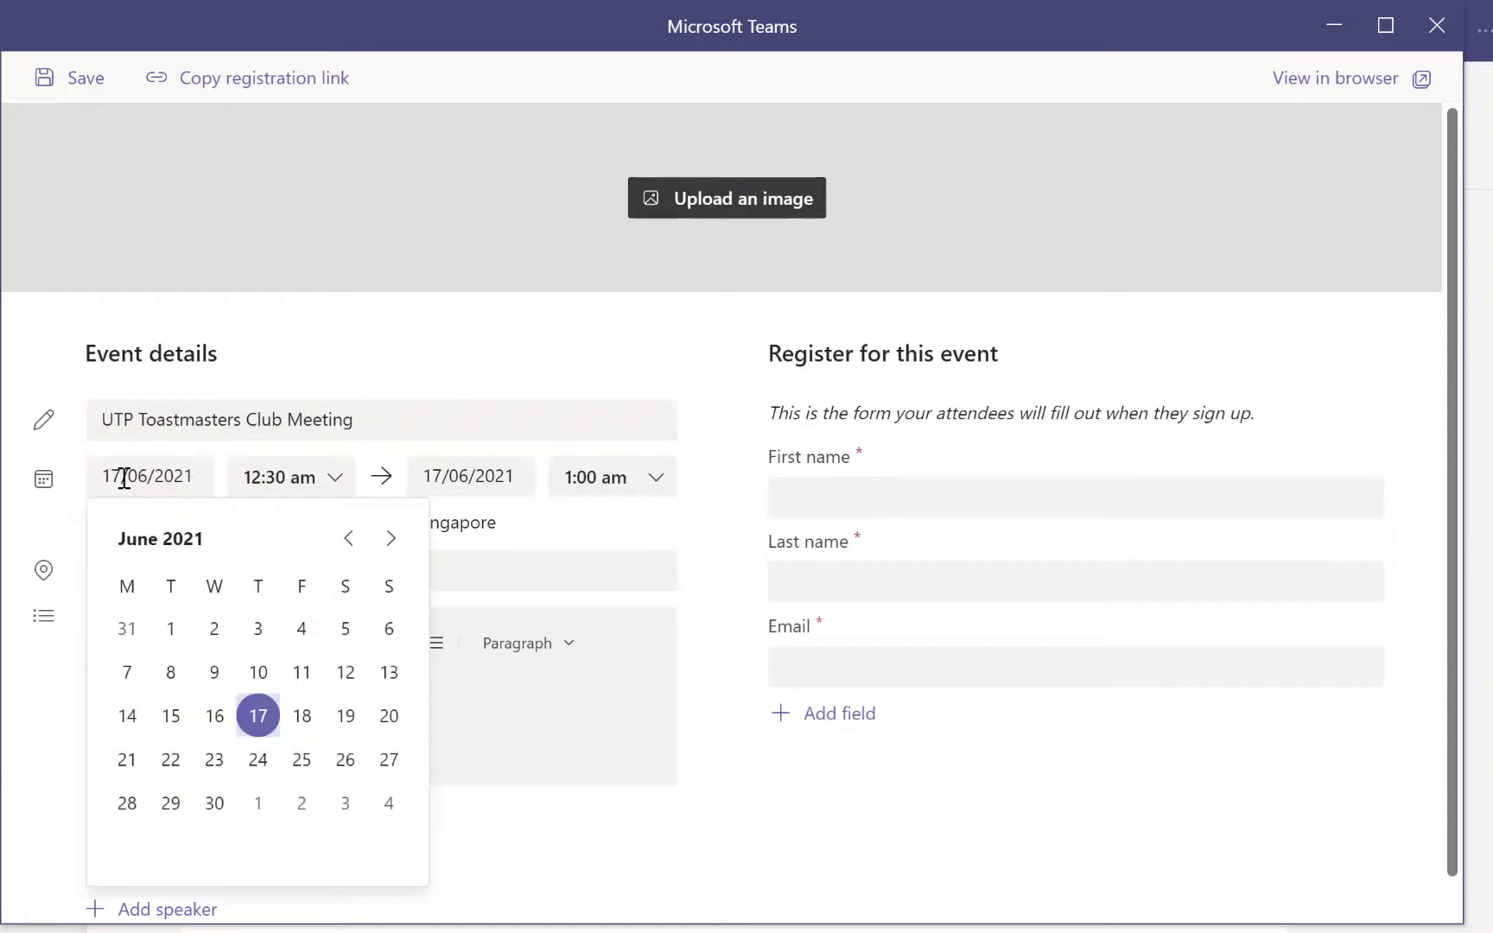
{"action": "left_click", "coordinate": [303, 717]}
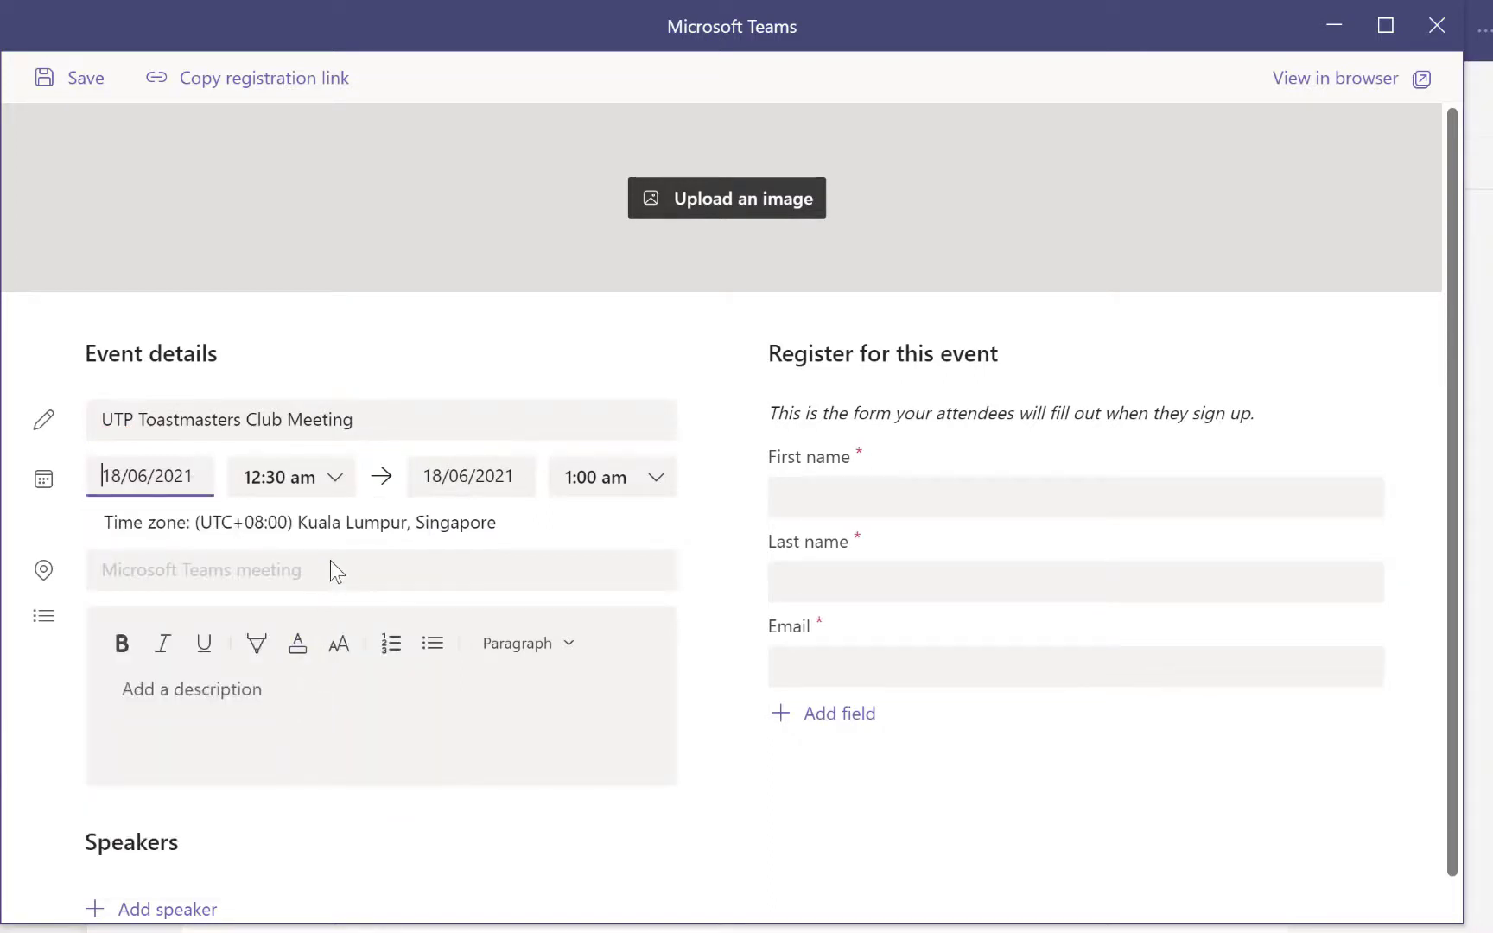
Set the webinar to run from 8:00 pm to 10:00 pm
{"action": "left_click", "coordinate": [294, 491]}
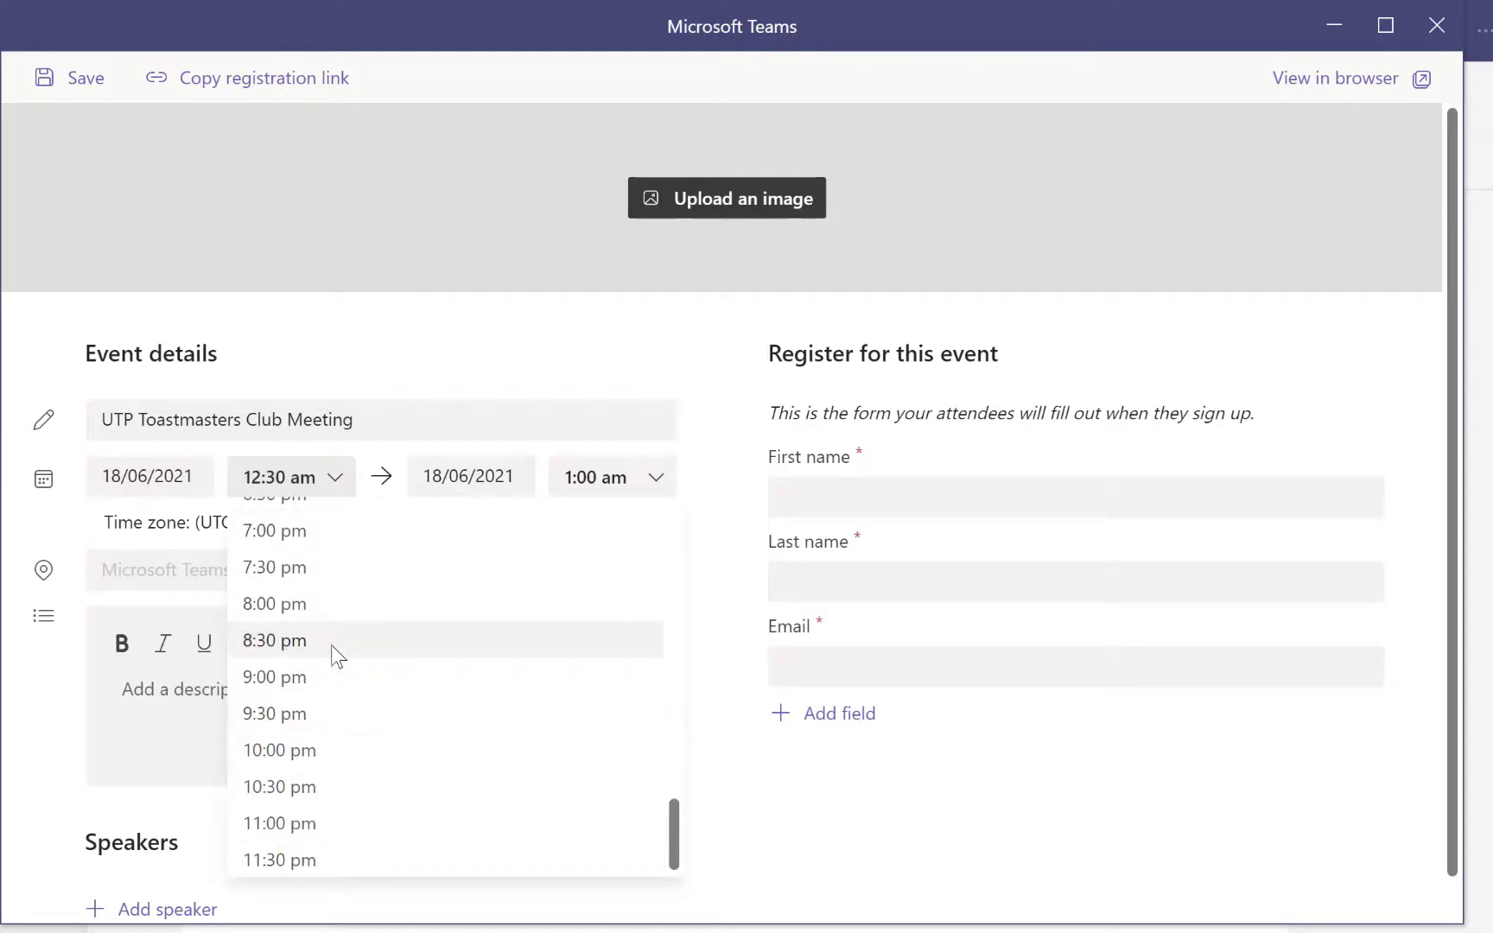
{"action": "left_click", "coordinate": [333, 603]}
{"action": "left_click", "coordinate": [464, 481]}
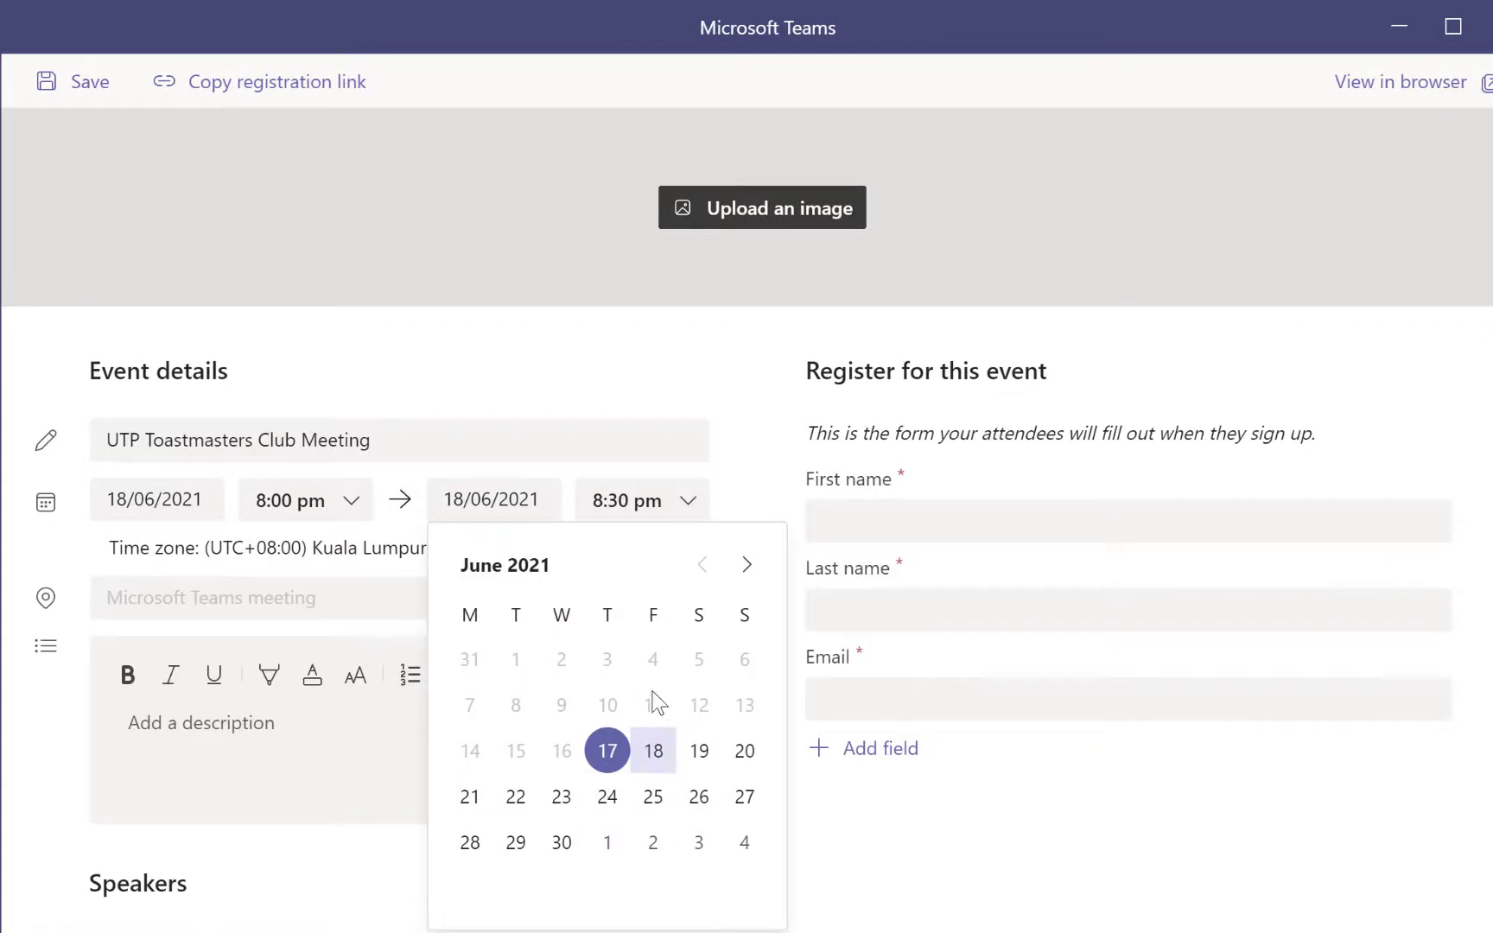
{"action": "left_click", "coordinate": [670, 510]}
{"action": "left_click", "coordinate": [670, 509]}
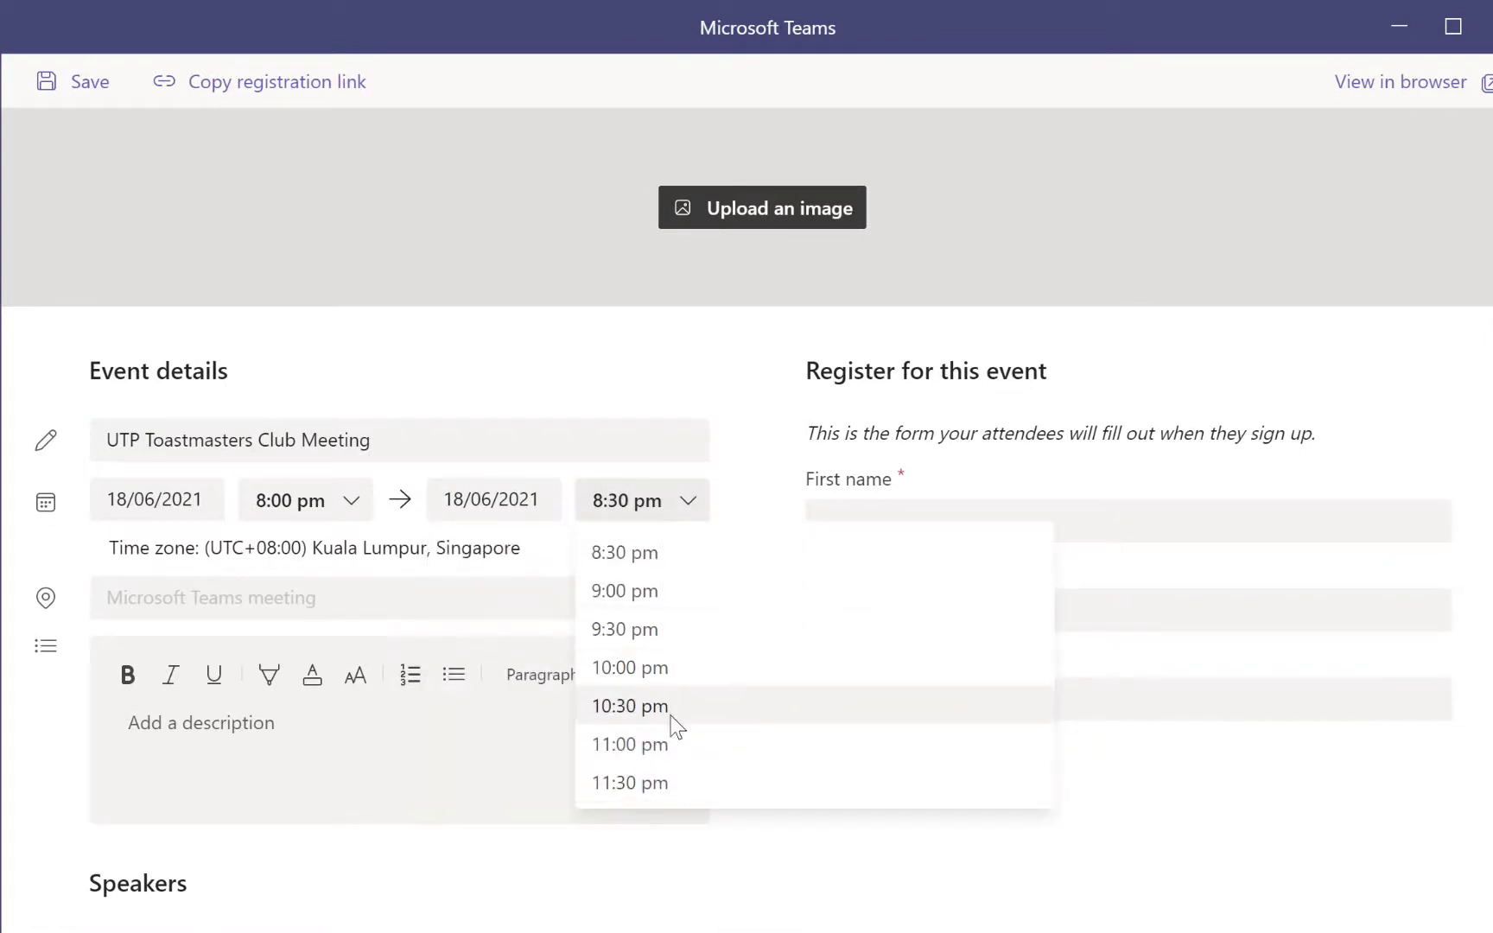
{"action": "left_click", "coordinate": [665, 682]}
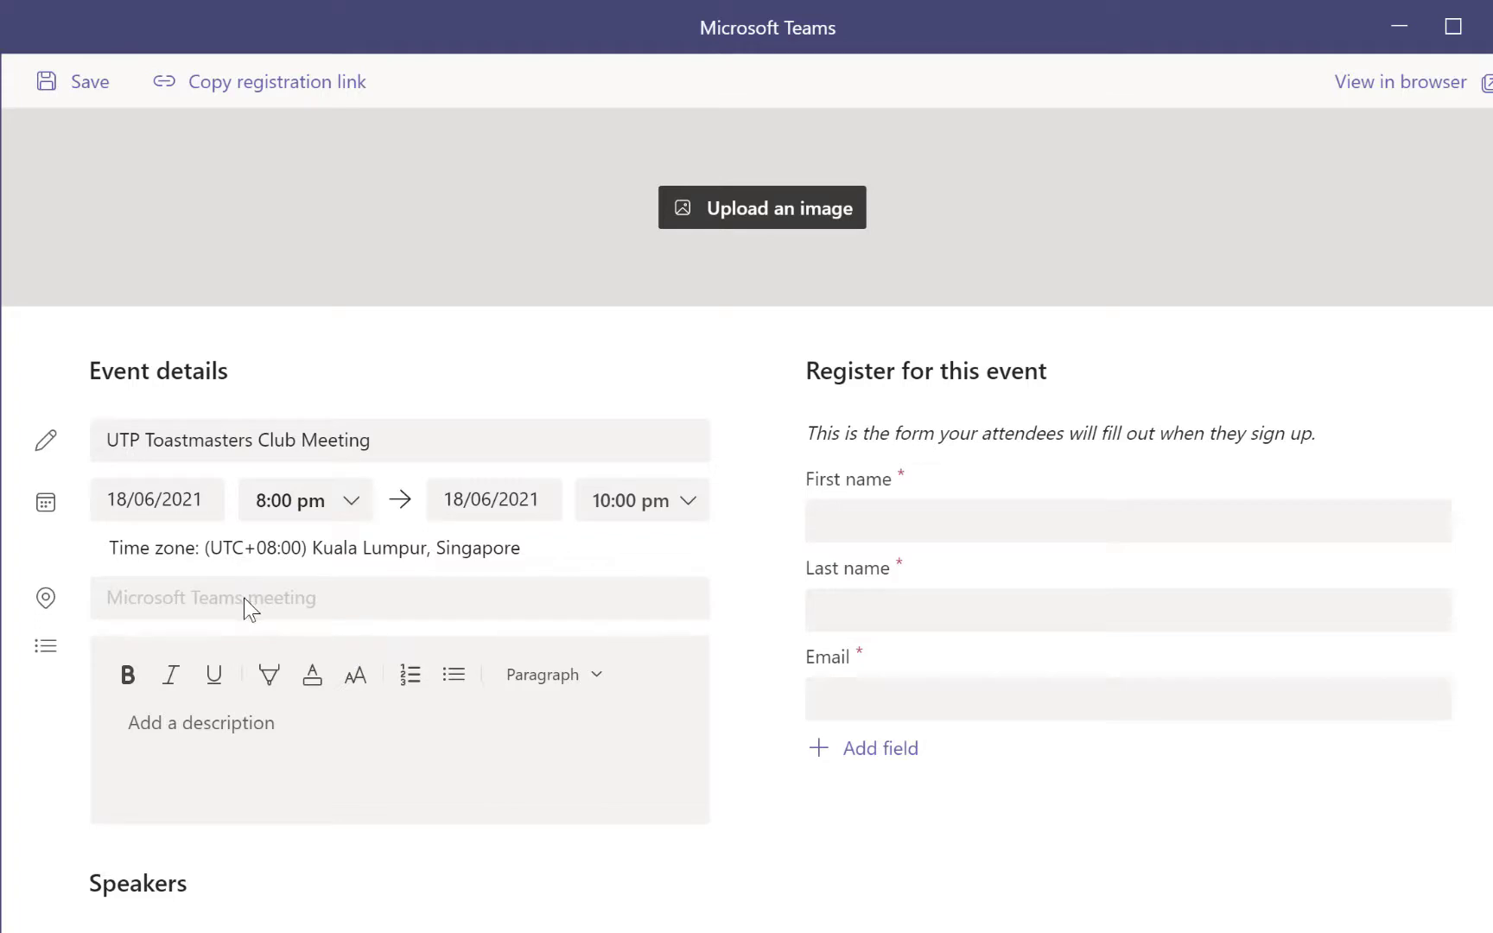
Enter the event description 'First meeting of excos and members'
{"action": "left_click", "coordinate": [301, 721]}
{"action": "type", "text": "First mee"}
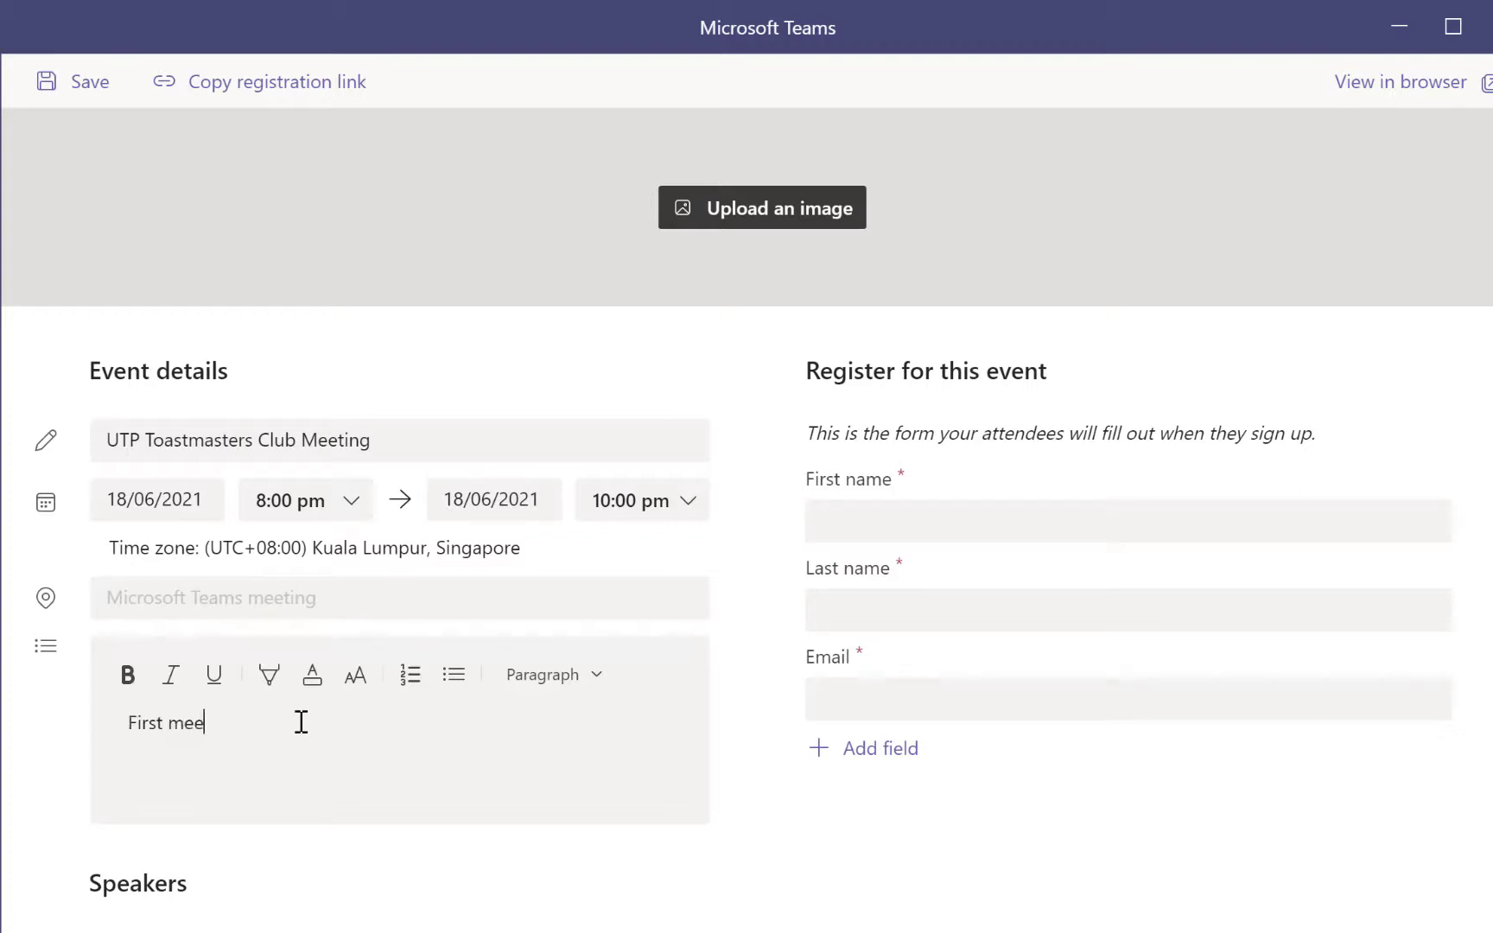
{"action": "type", "text": "ting of excos and members"}
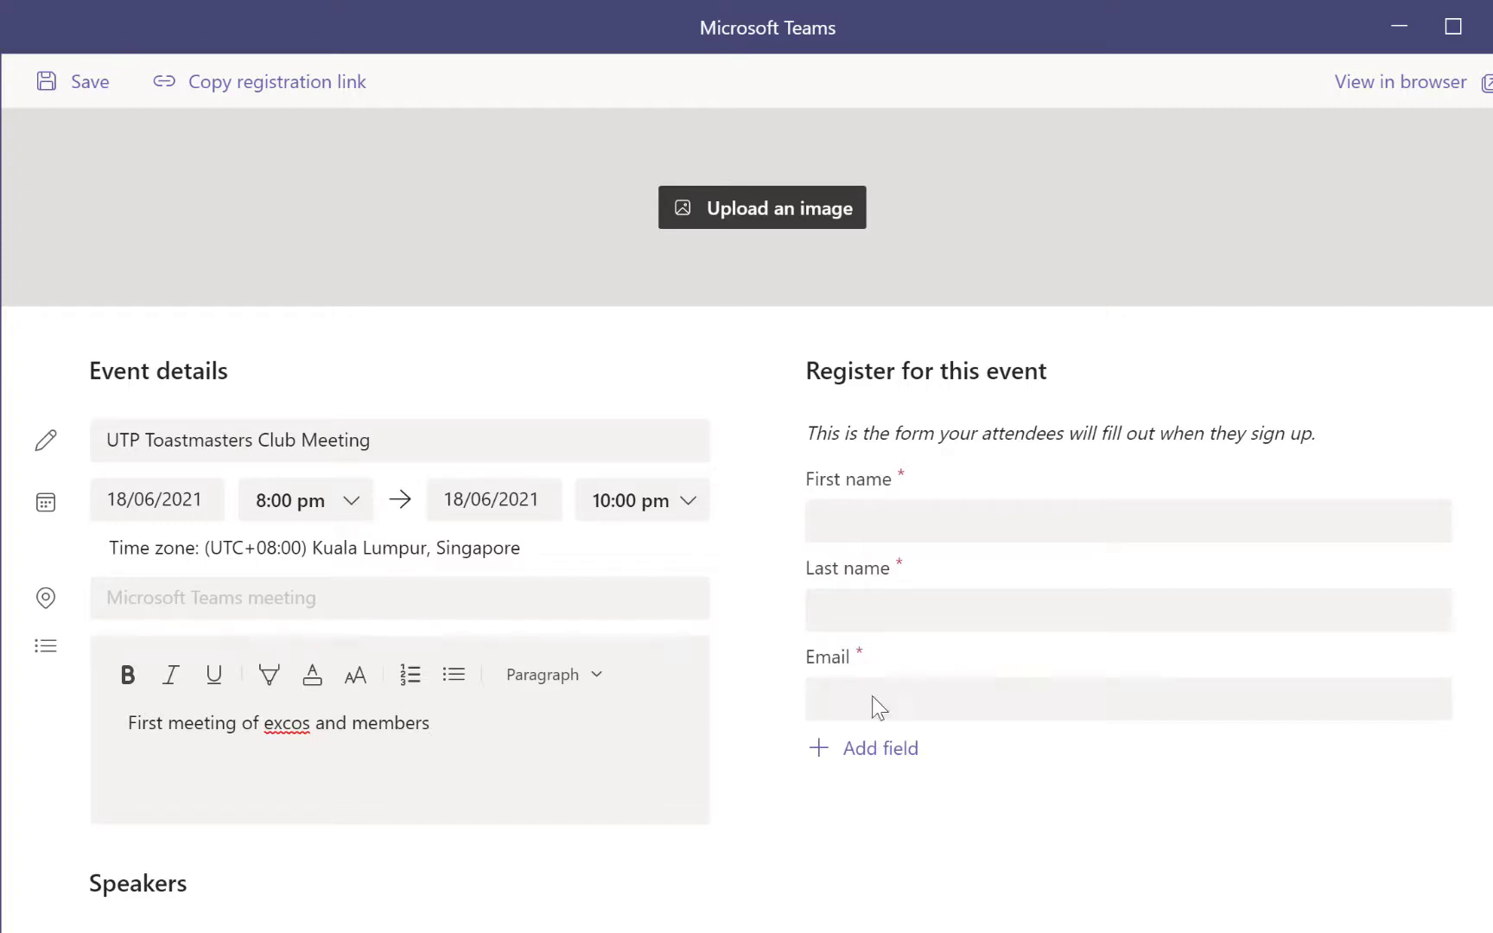
{"action": "left_click", "coordinate": [872, 763]}
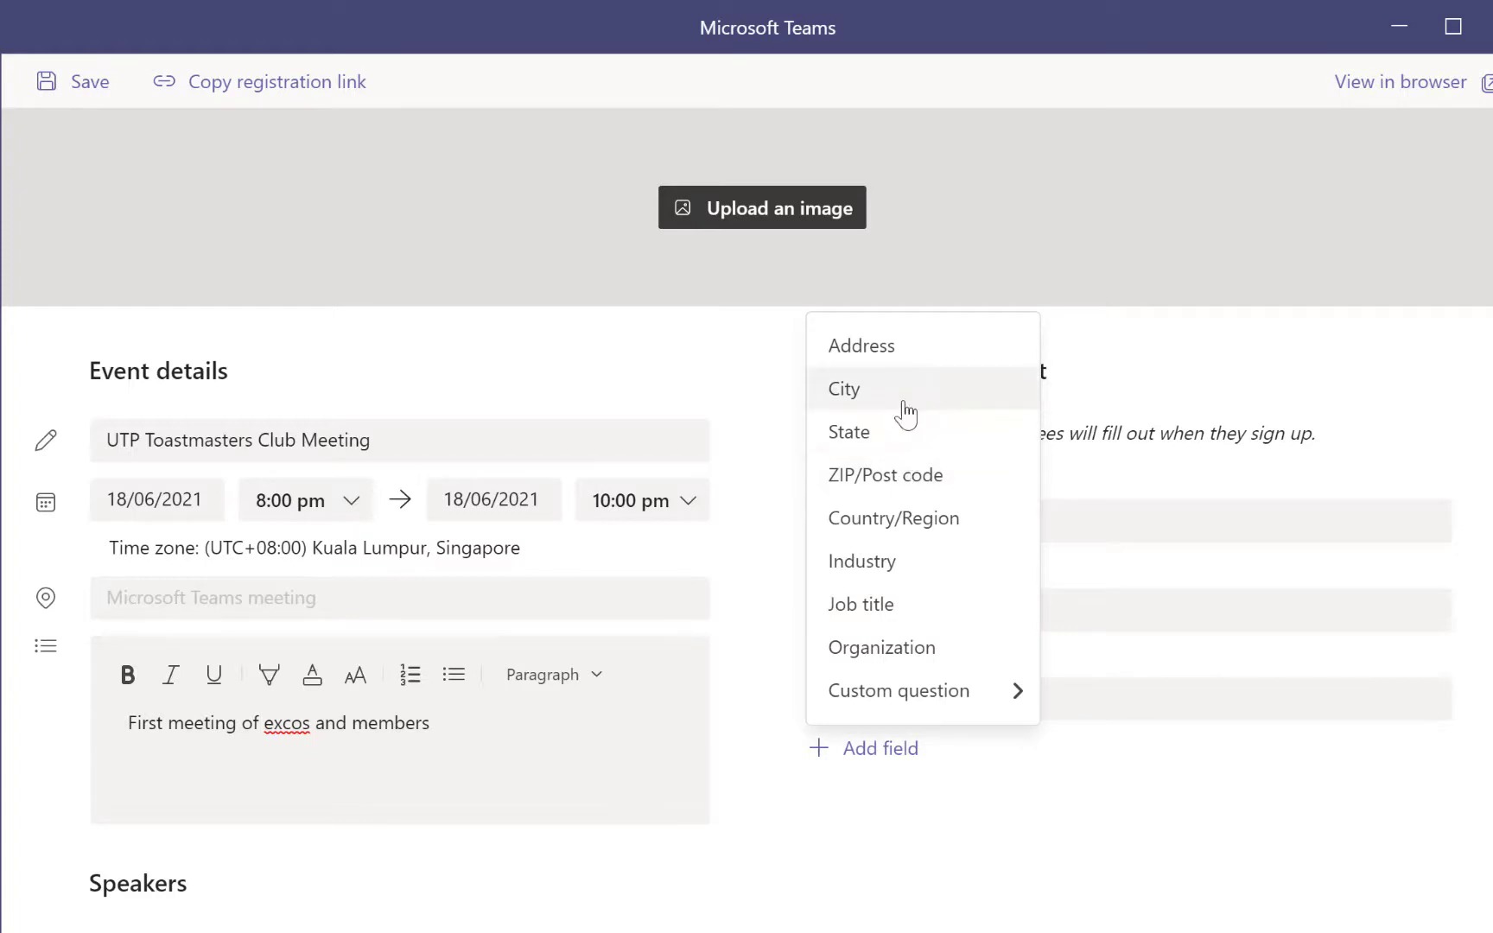
Add an Address field and a 'Phone number' custom input question to the registration form
{"action": "left_click", "coordinate": [913, 356]}
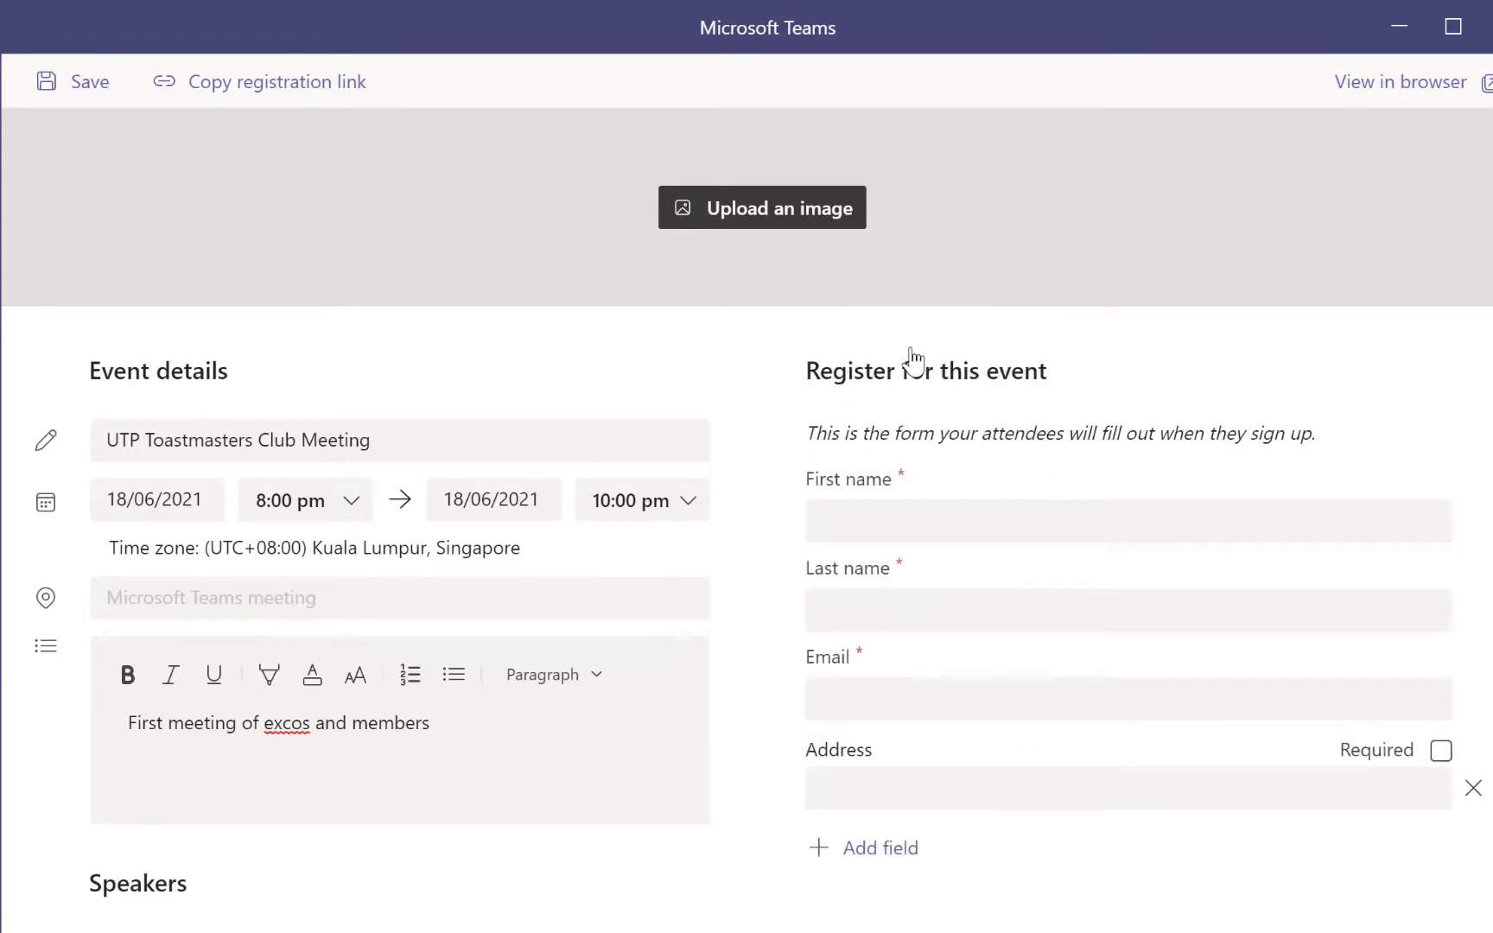
{"action": "left_click", "coordinate": [907, 850]}
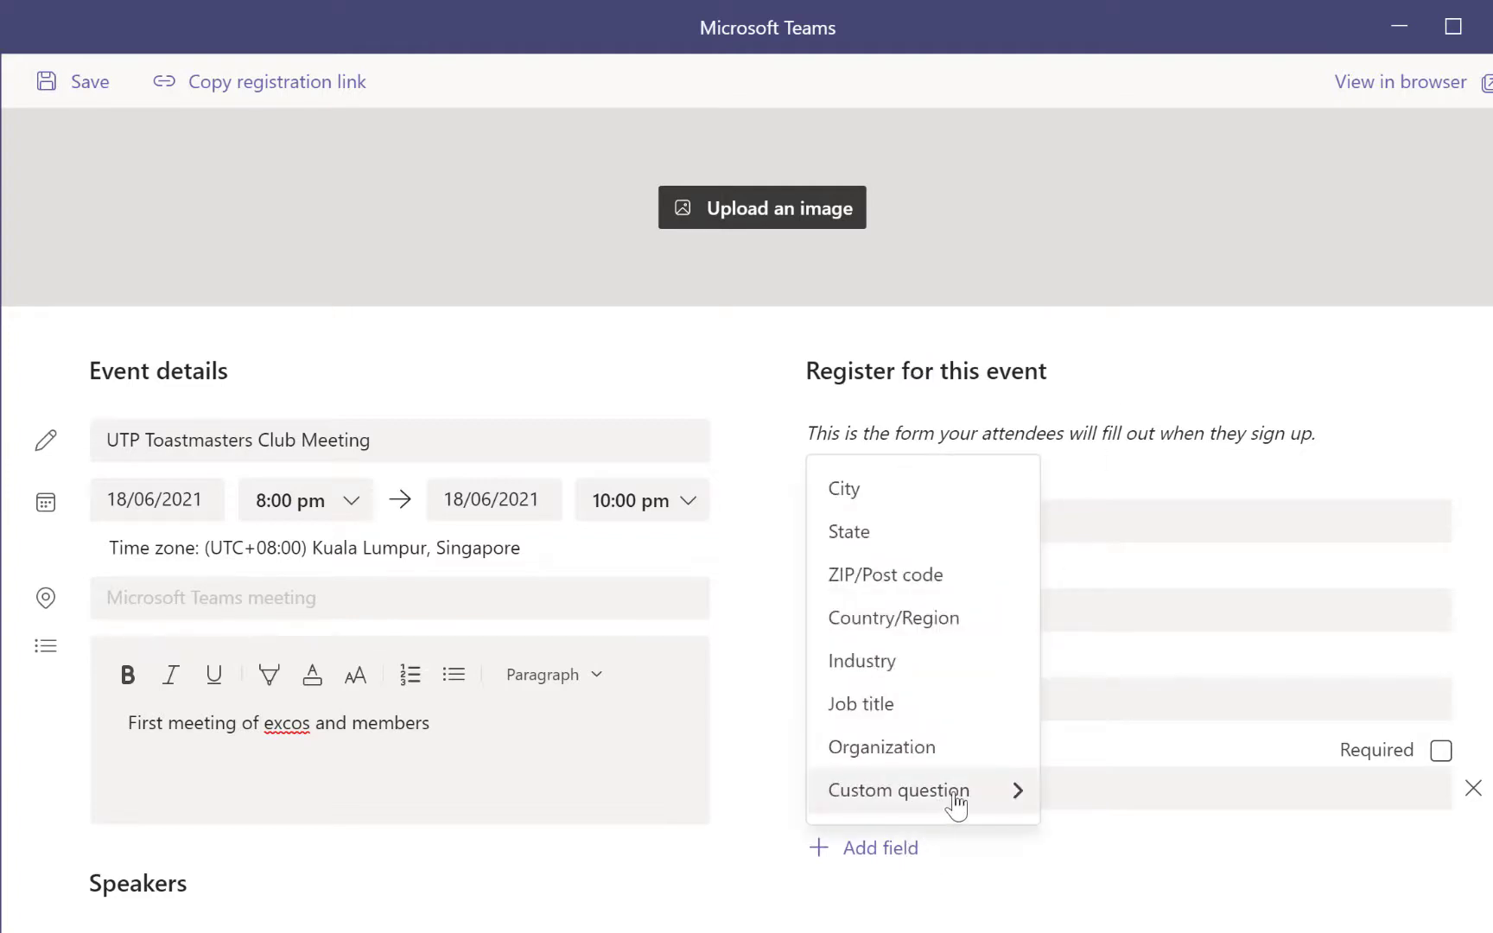
{"action": "mouse_move", "coordinate": [955, 802]}
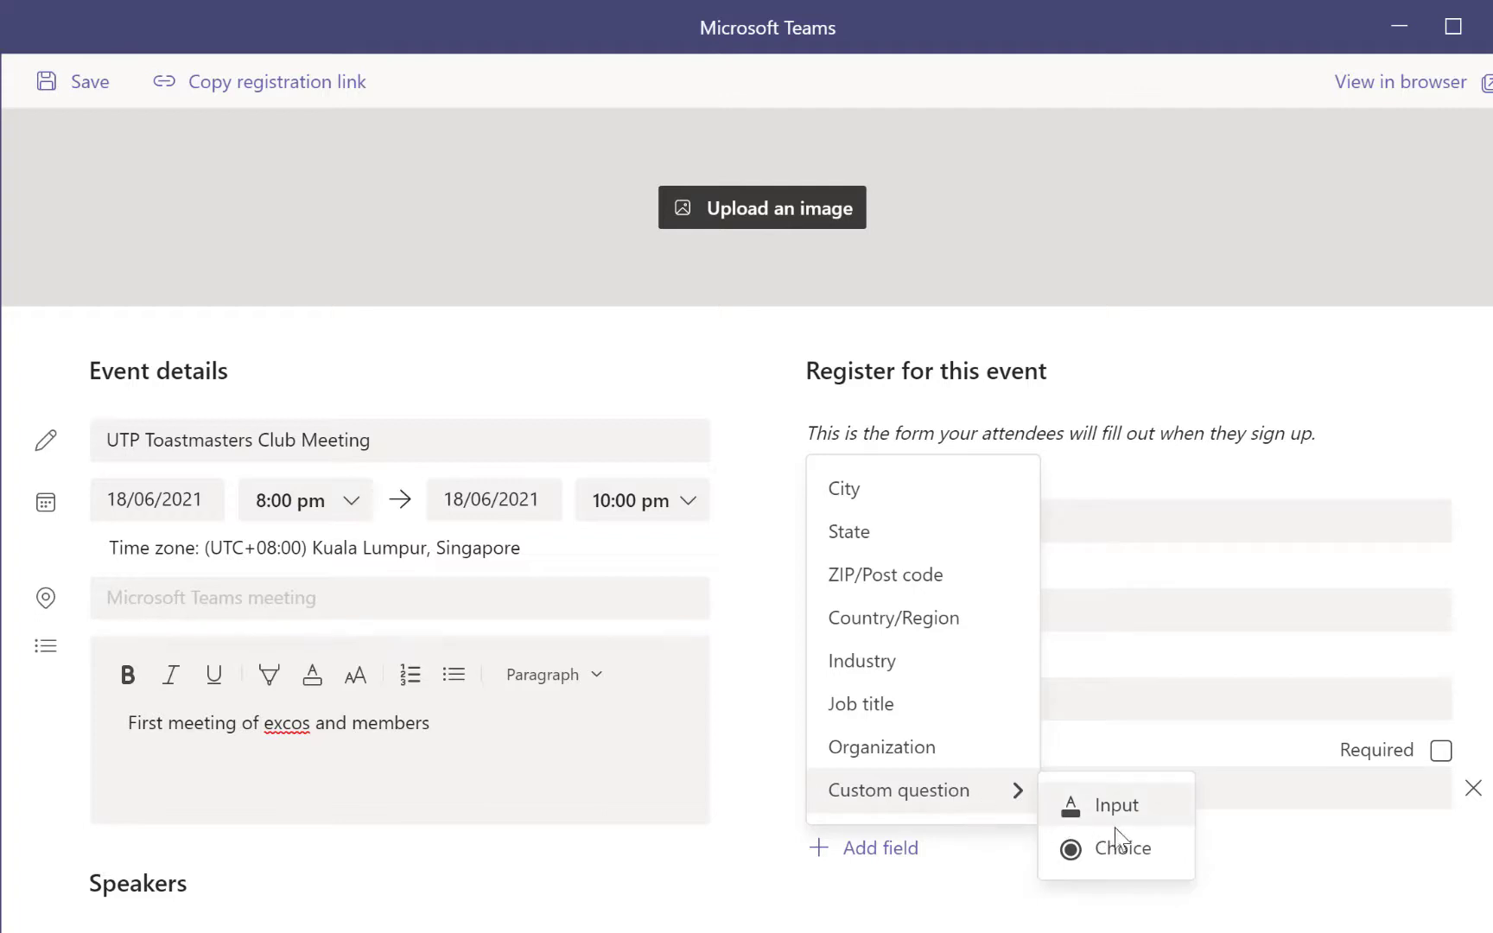
{"action": "left_click", "coordinate": [1133, 815]}
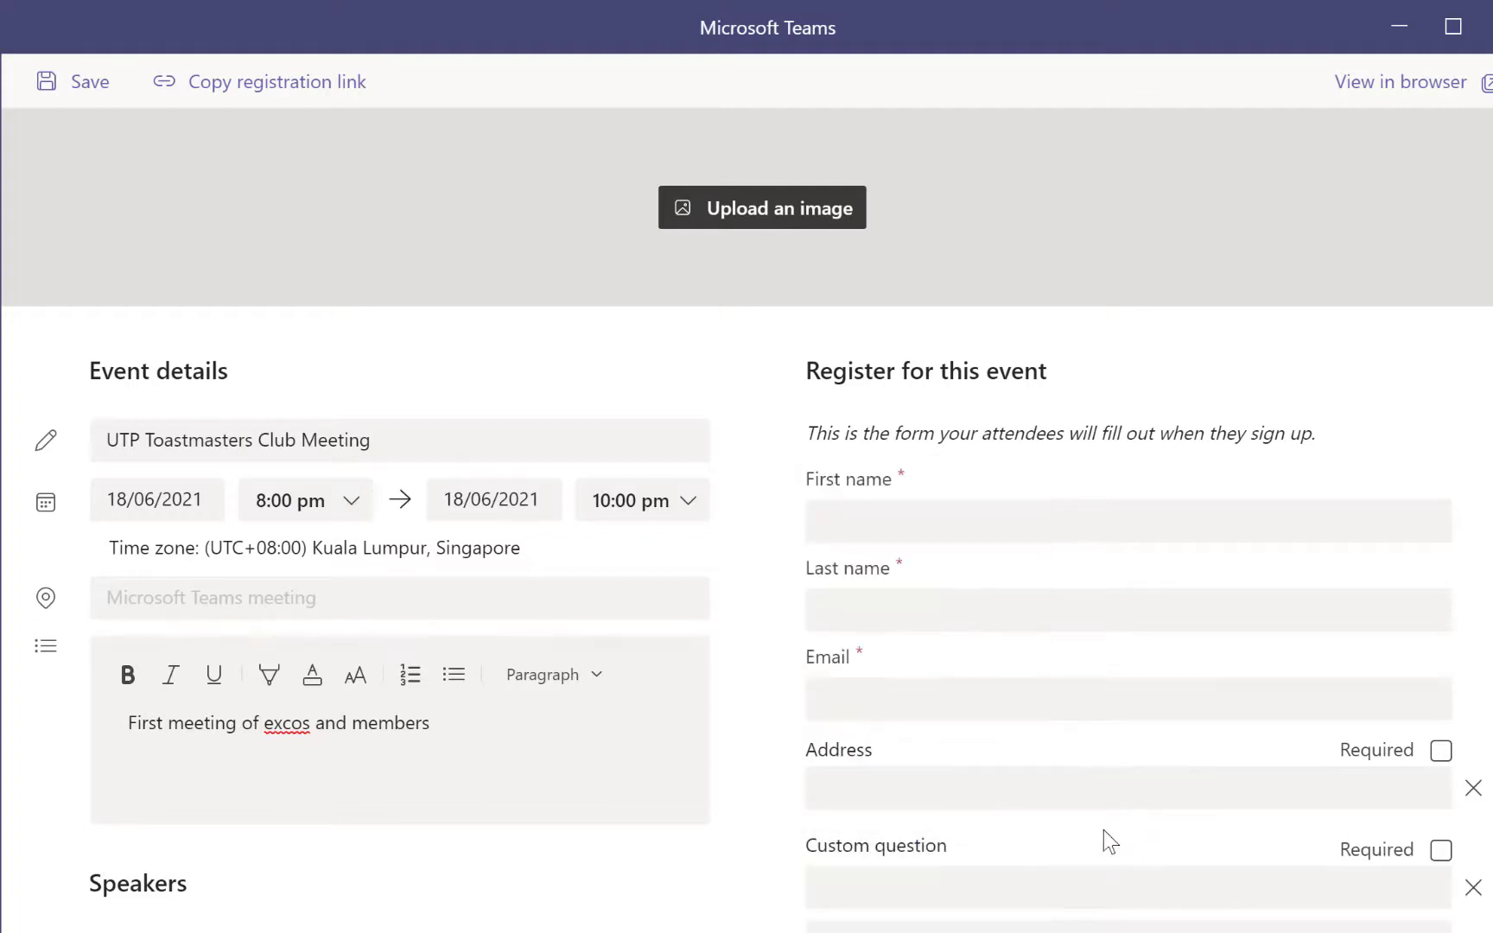
{"action": "scroll", "coordinate": [976, 813], "scroll_direction": "down", "scroll_amount": 1}
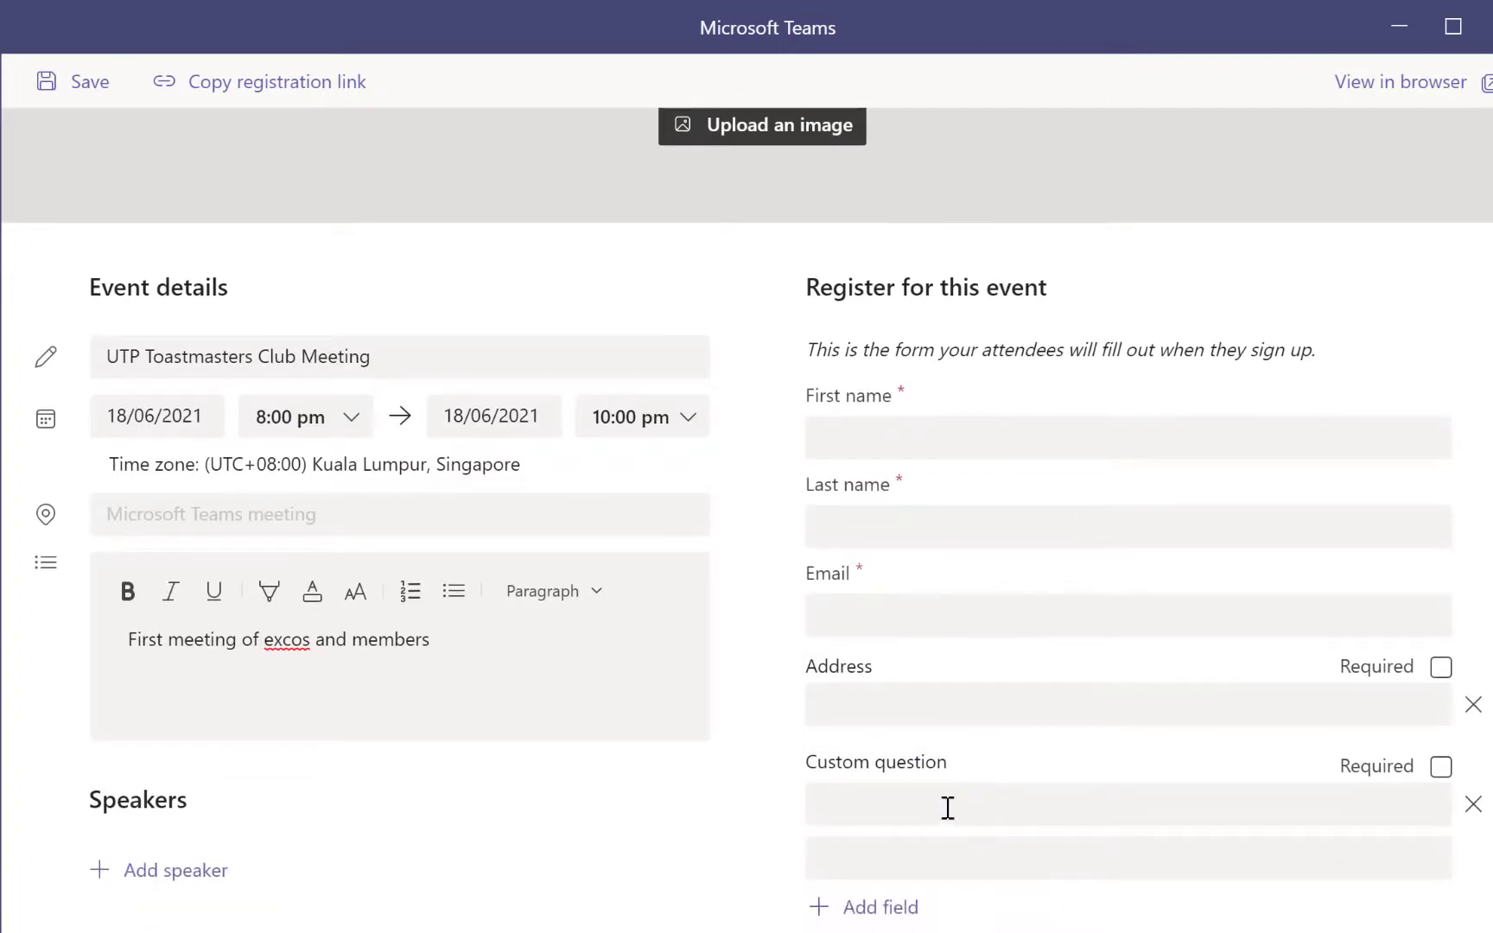
{"action": "left_click", "coordinate": [946, 805]}
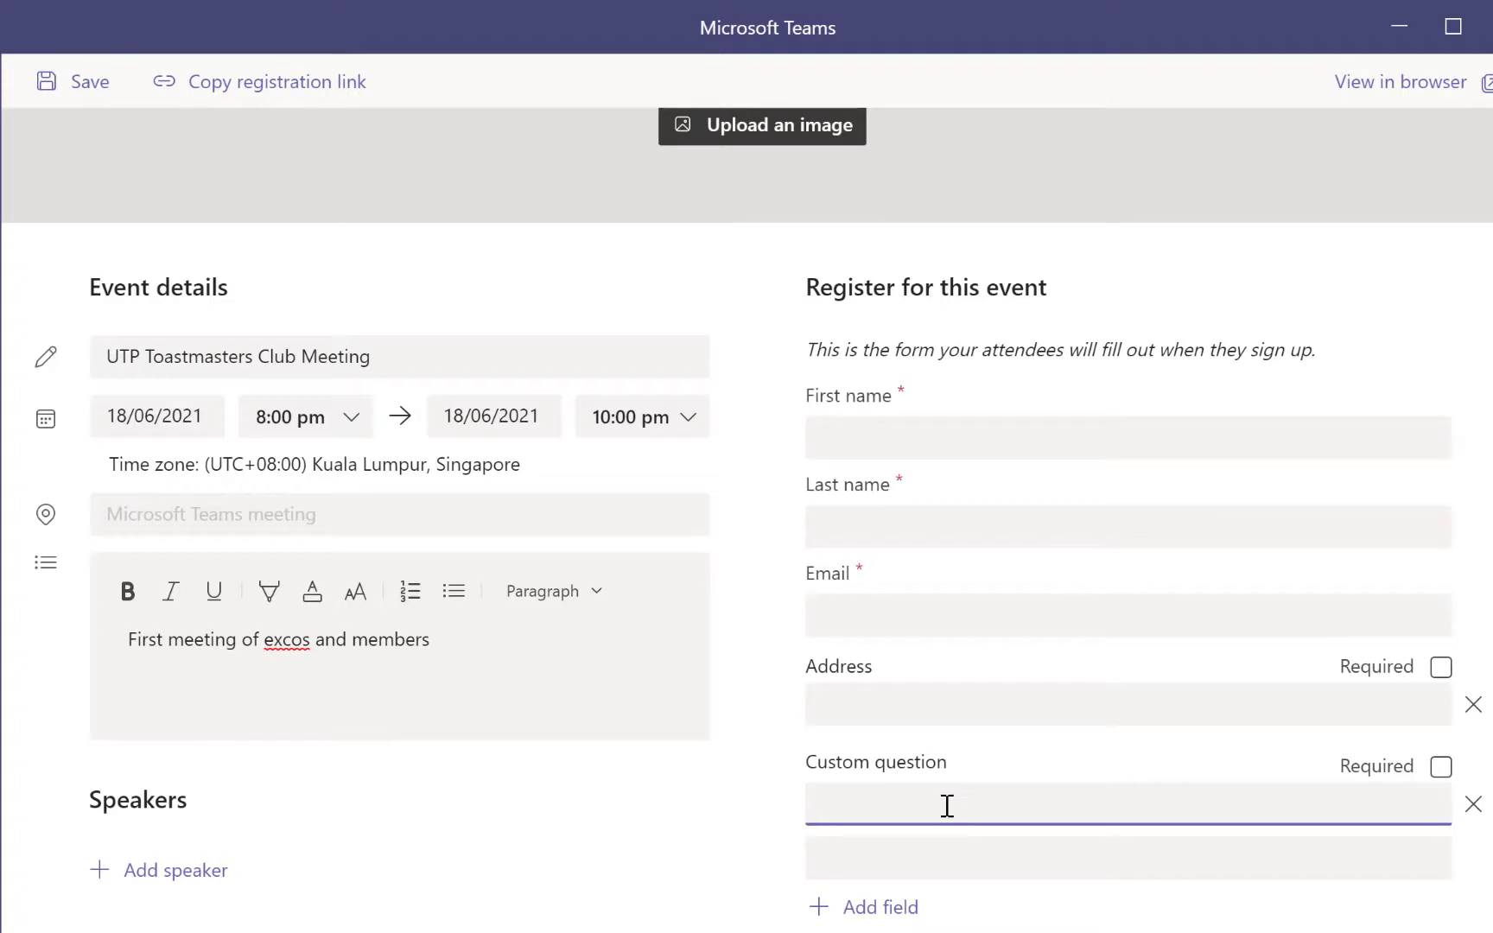
{"action": "type", "text": "Phone number"}
{"action": "scroll", "coordinate": [1001, 531], "scroll_direction": "up", "scroll_amount": 1}
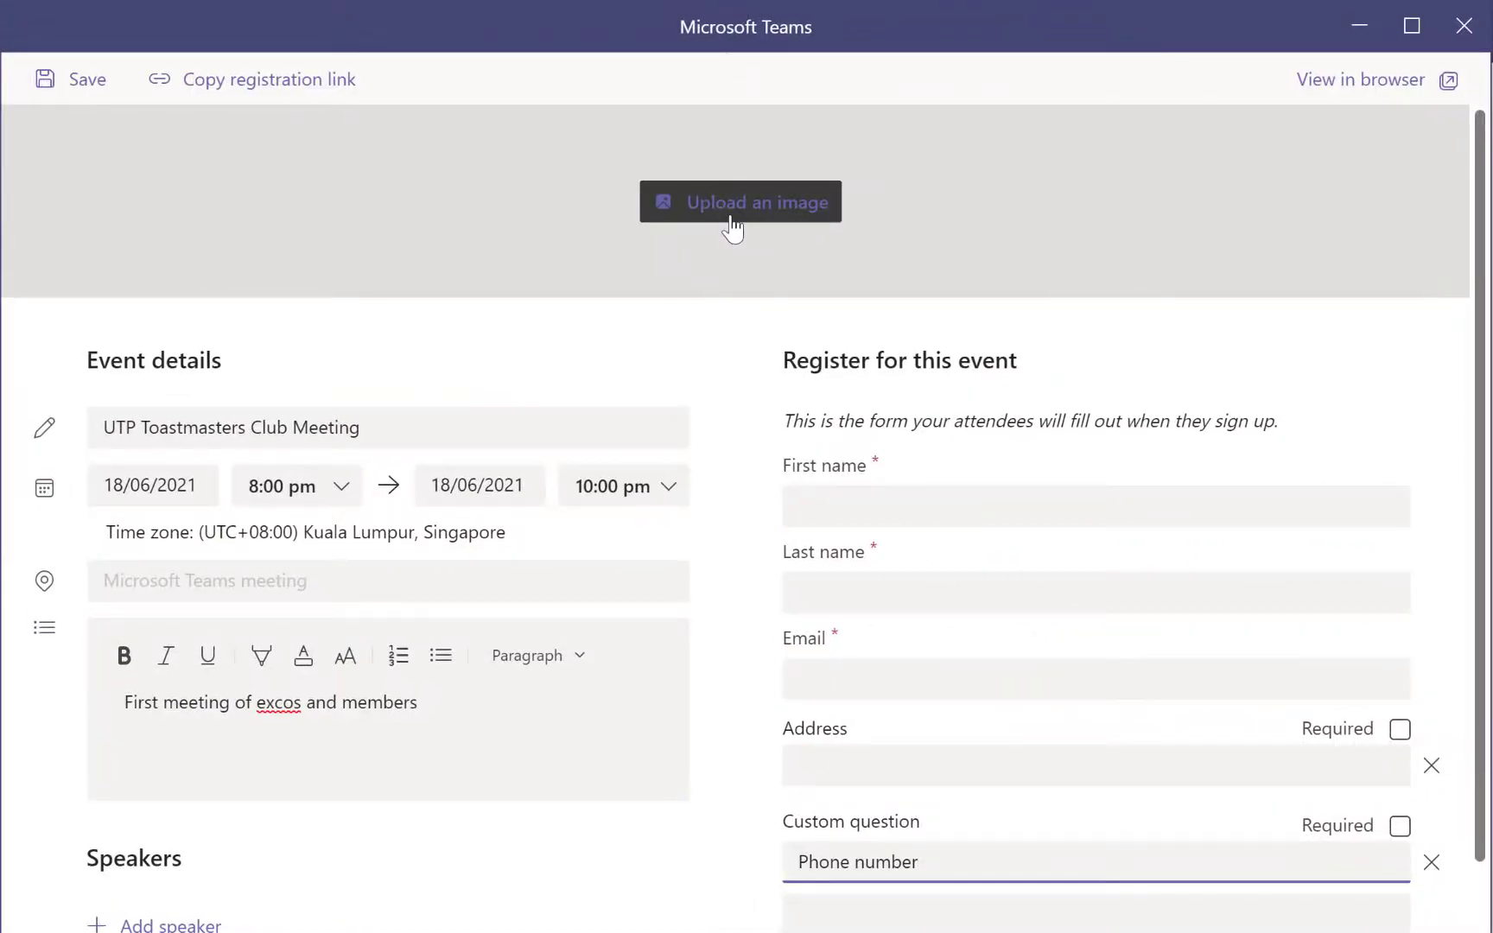
Open the background image dialog for the header and select its recommended 918x120 px size
{"action": "left_click", "coordinate": [724, 220]}
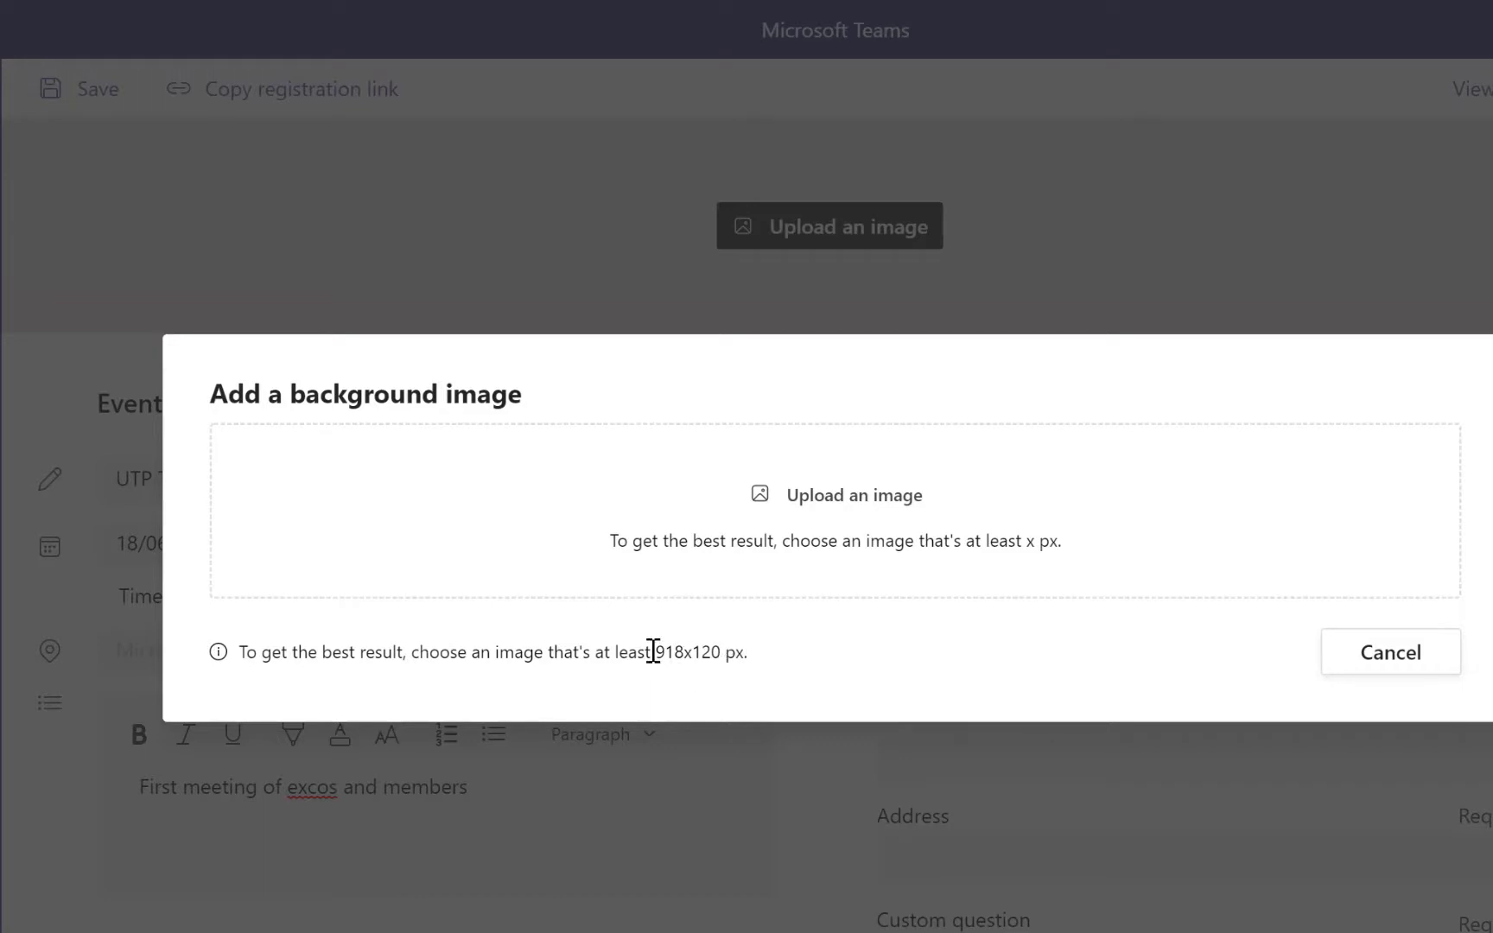
{"action": "left_click_drag", "start_coordinate": [653, 652], "coordinate": [737, 644]}
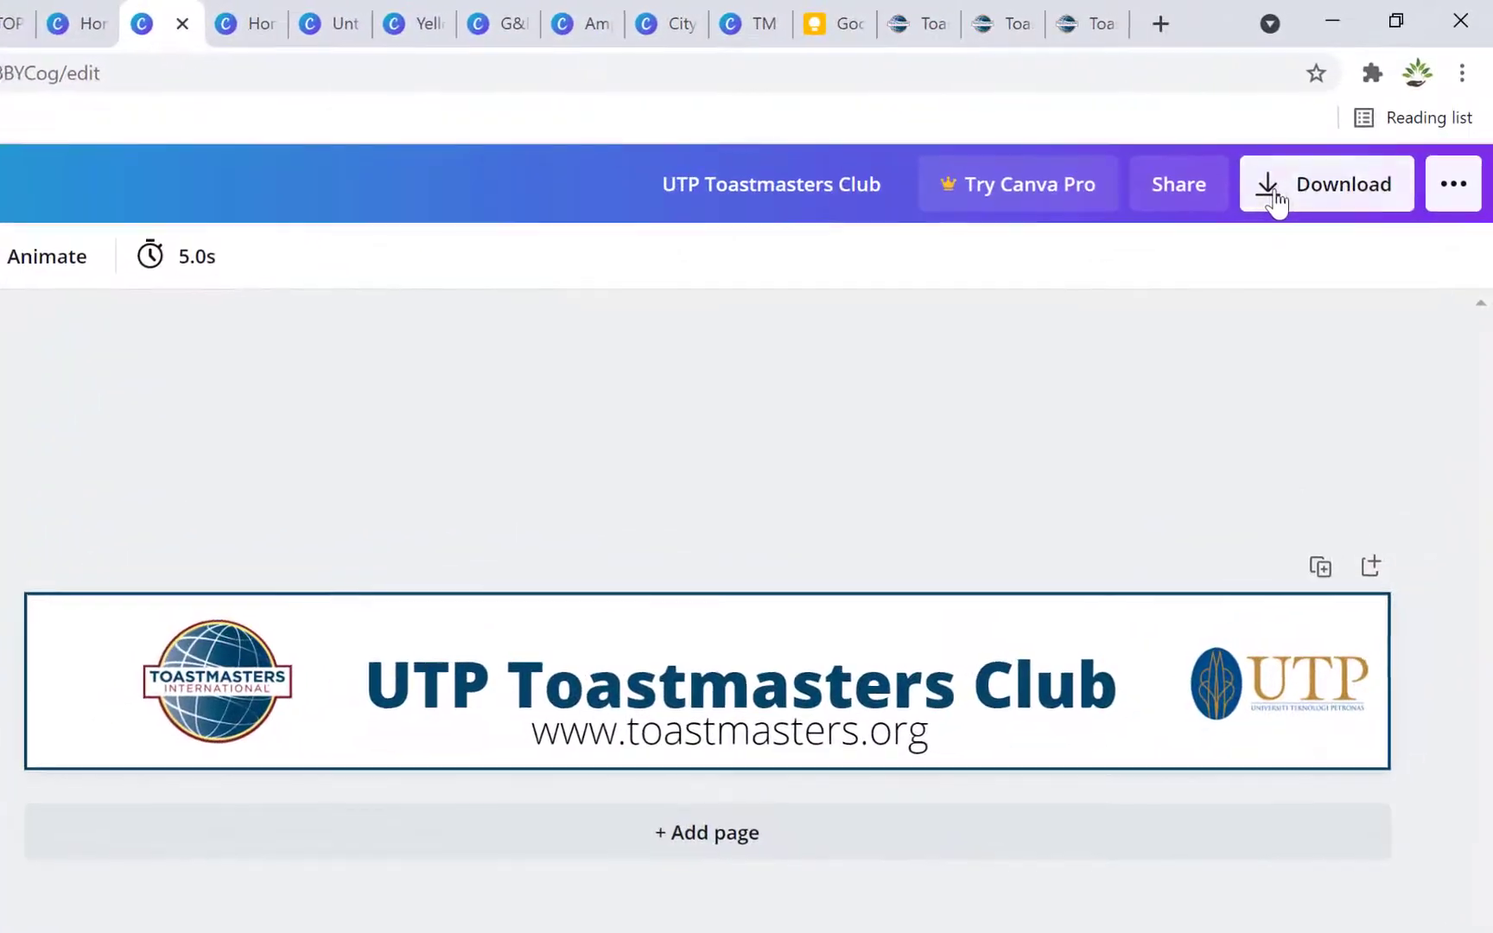
Confirm in Canva that the banner downloads as a 918 × 120 px PNG
{"action": "left_click", "coordinate": [1342, 136]}
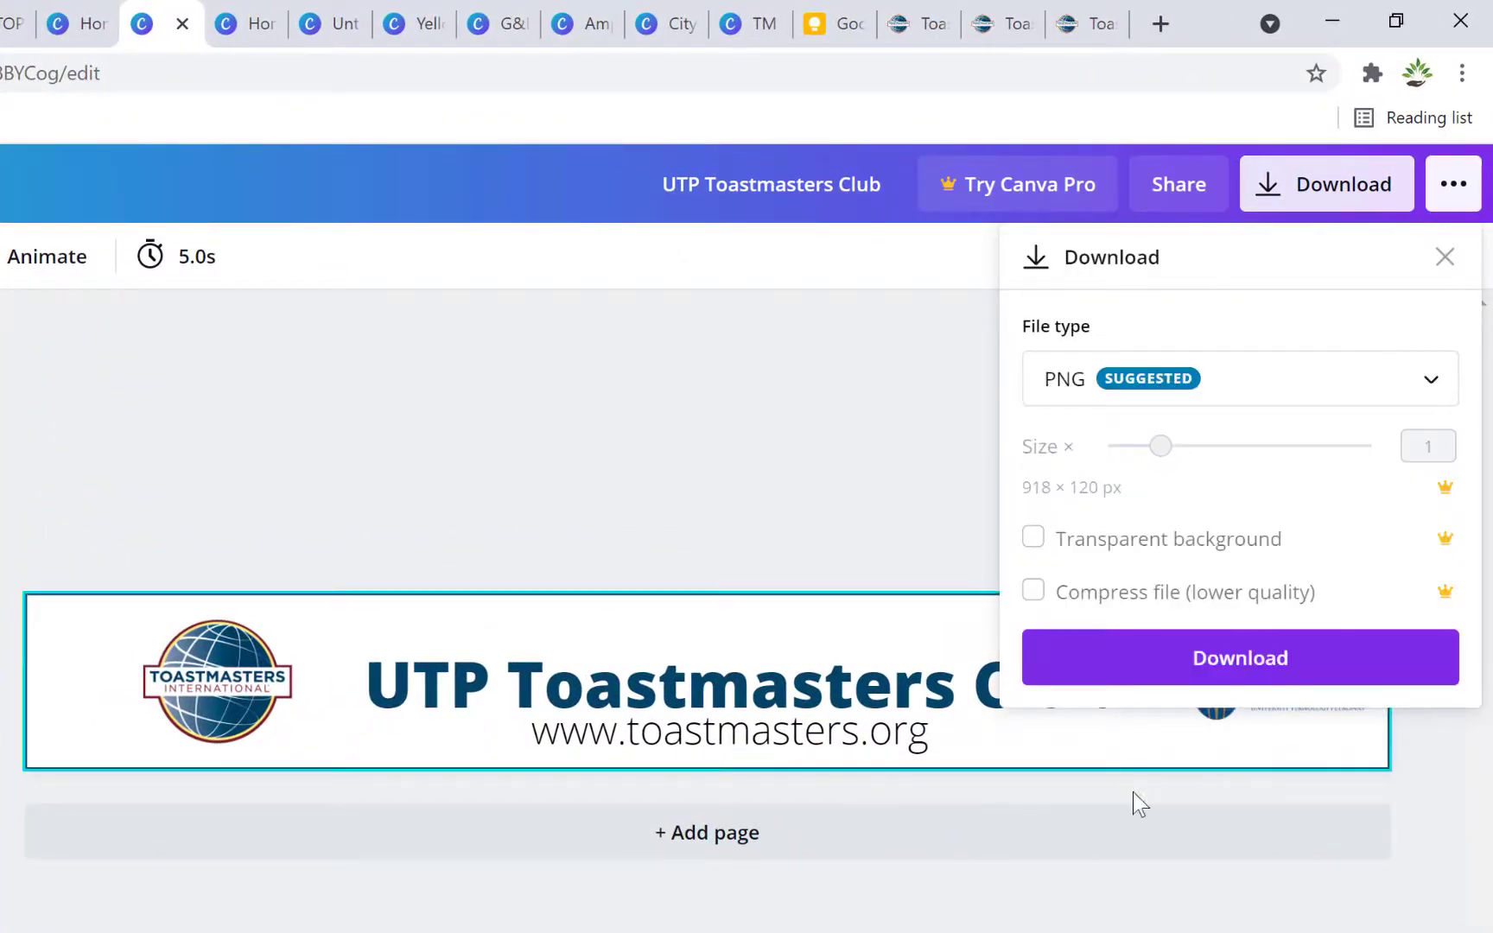
{"action": "left_click", "coordinate": [1133, 795]}
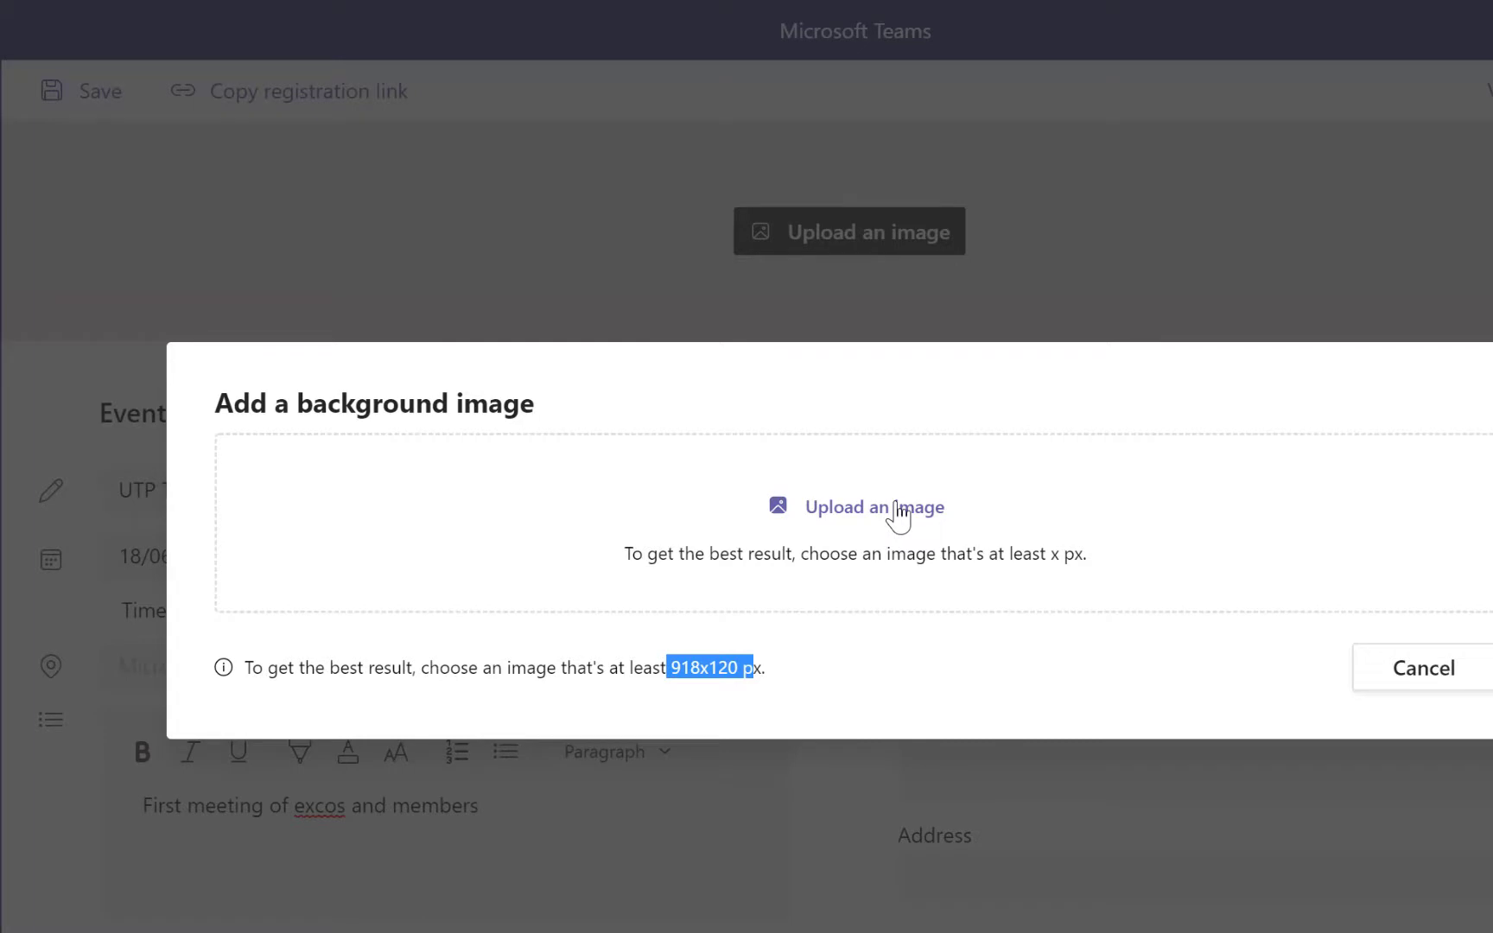
Upload 'UTP Toastmasters Club (2)' as the header image, slightly enlarged in the frame
{"action": "left_click", "coordinate": [898, 510]}
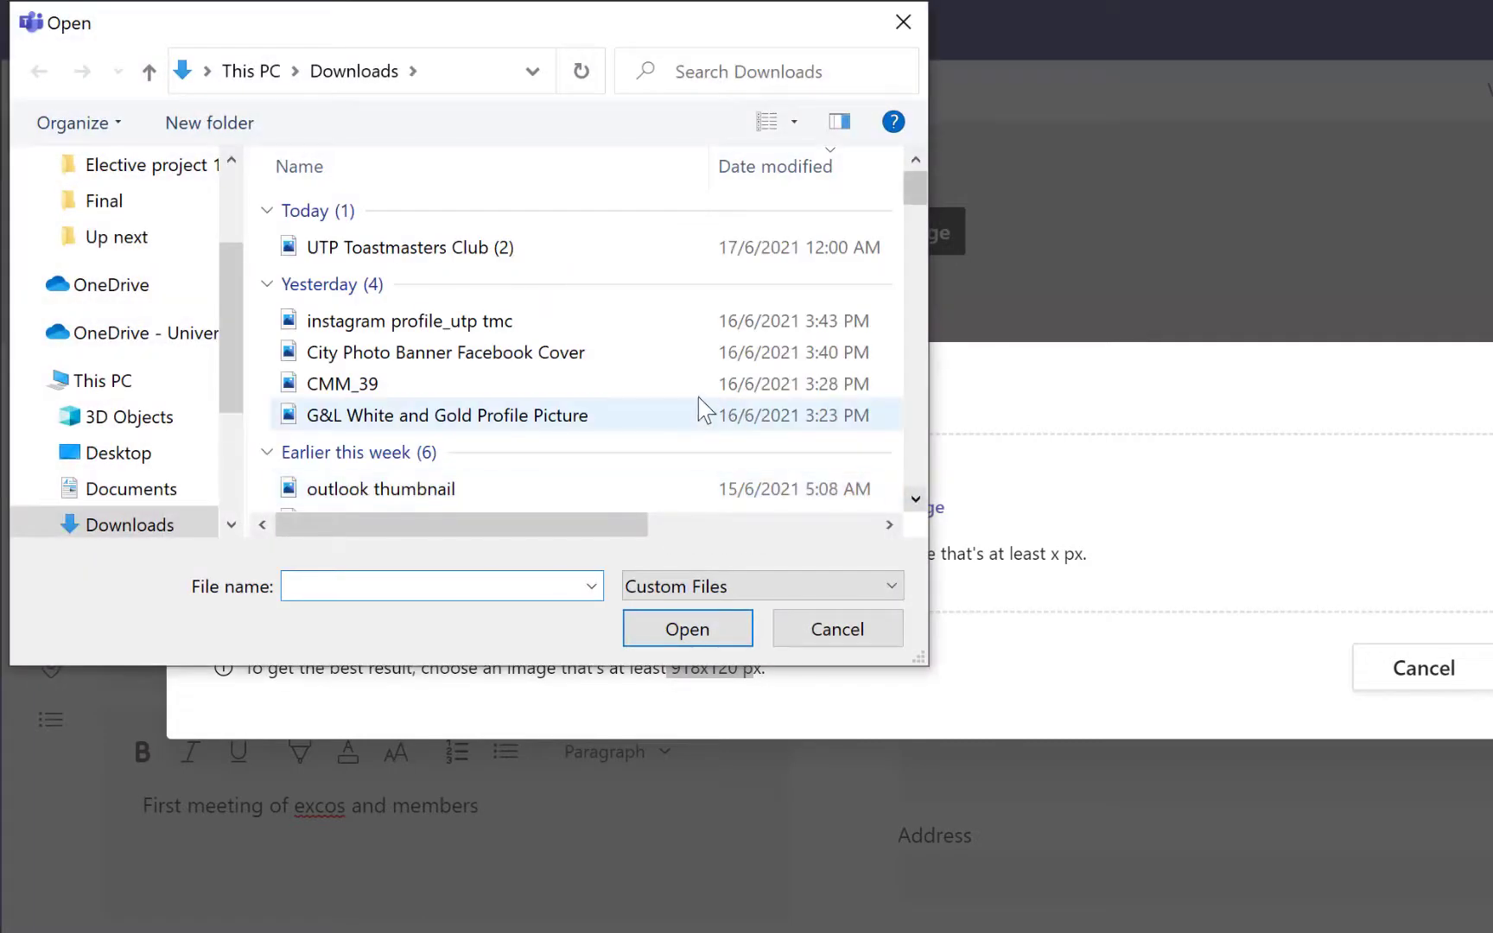
{"action": "left_click", "coordinate": [572, 250]}
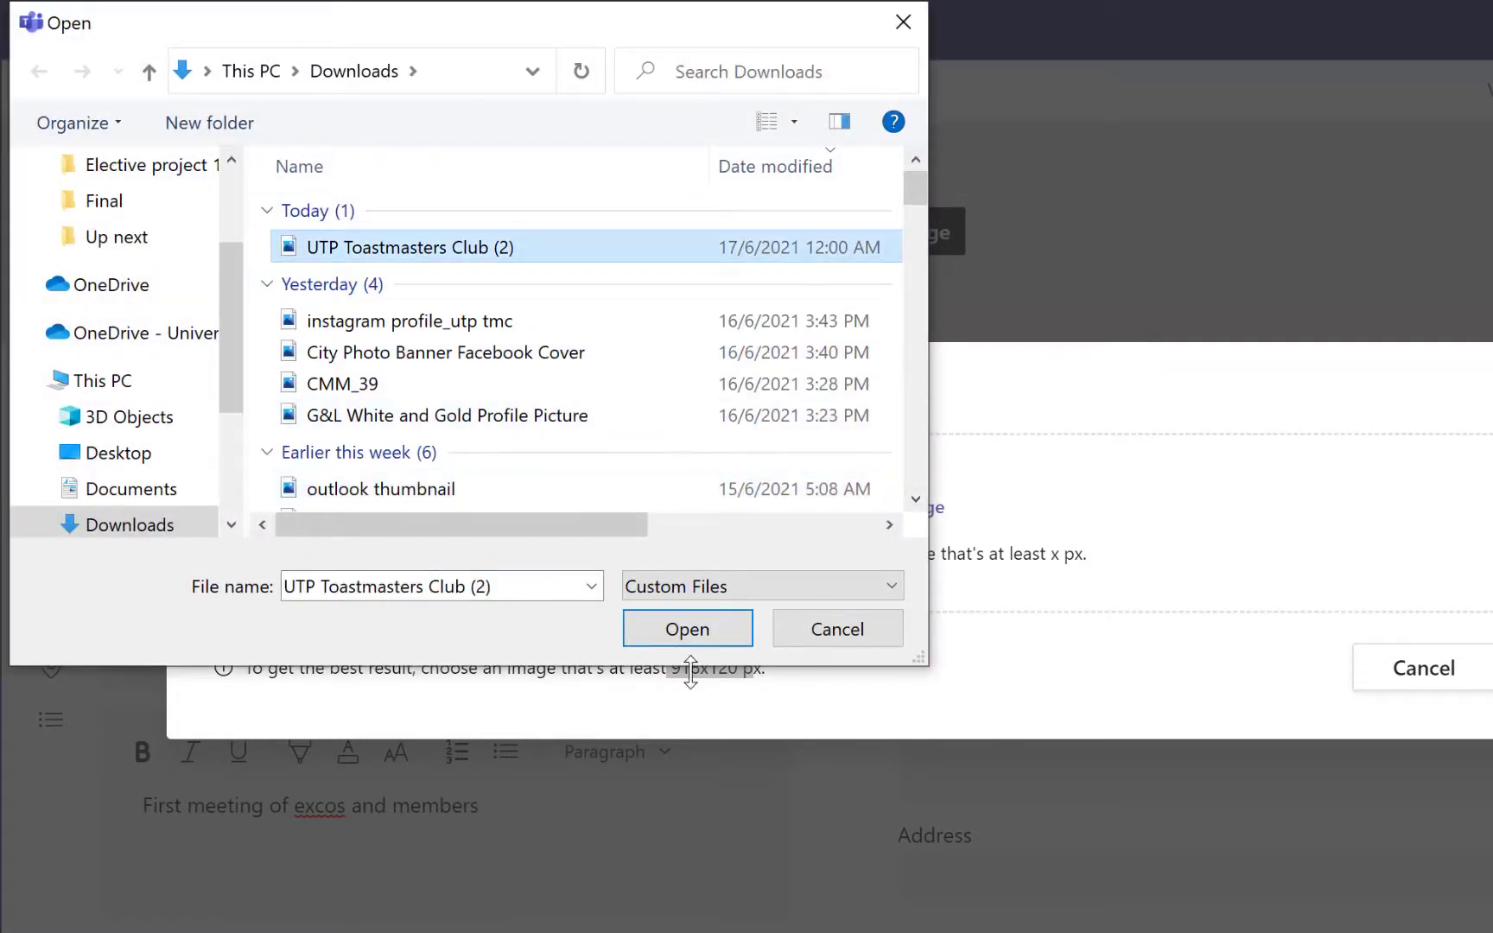
{"action": "left_click", "coordinate": [687, 628]}
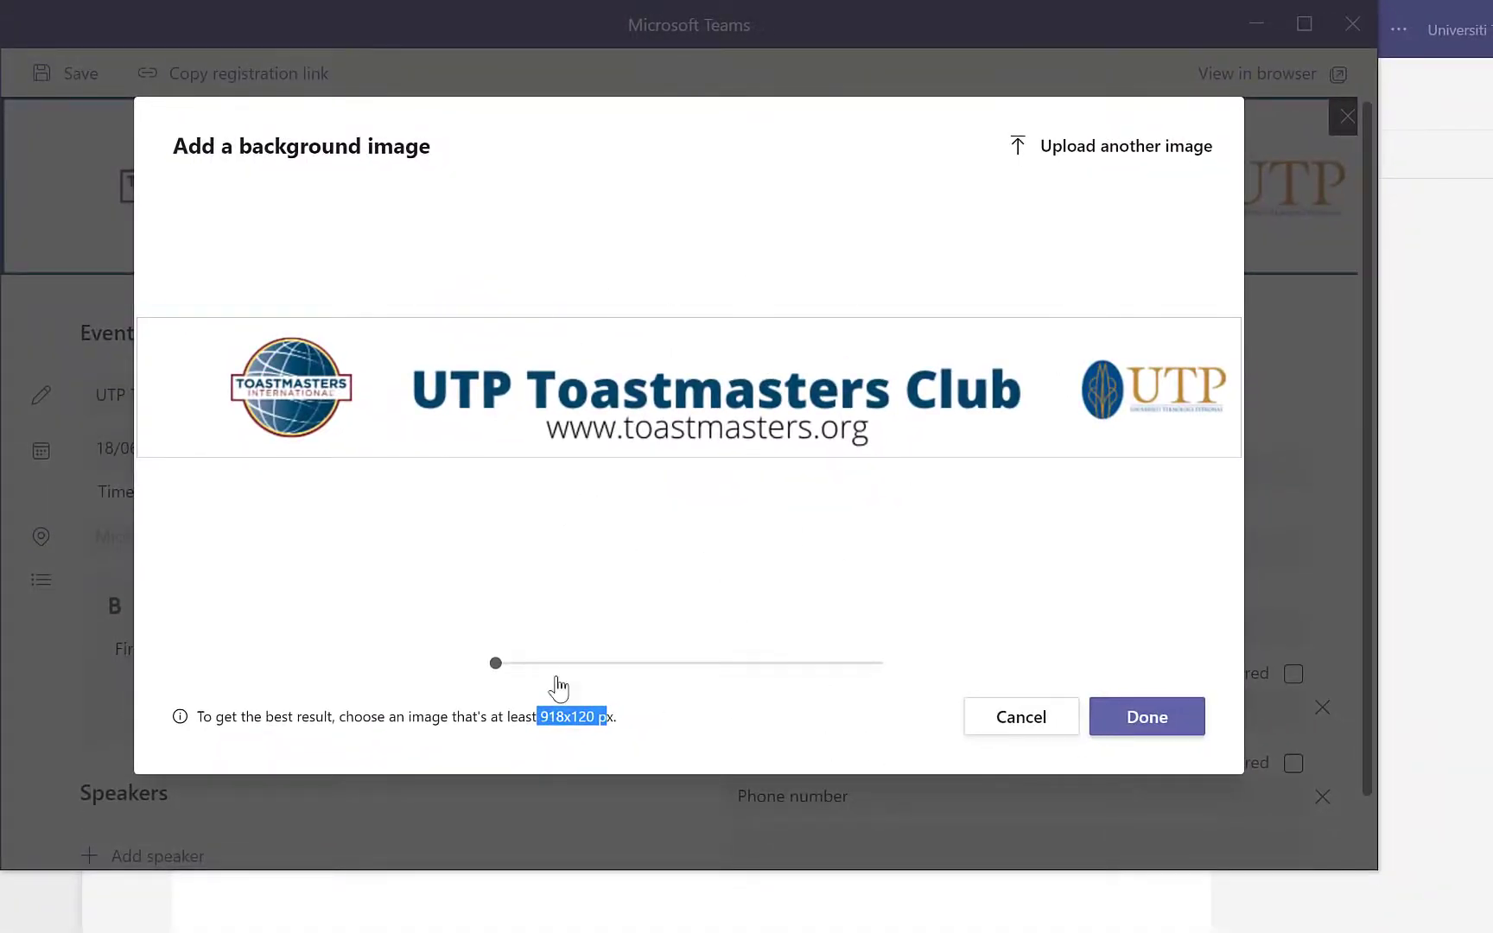
{"action": "mouse_move", "coordinate": [497, 664]}
{"action": "left_mouse_down"}
{"action": "mouse_move", "coordinate": [548, 664]}
{"action": "mouse_move", "coordinate": [490, 663]}
{"action": "left_mouse_up"}
{"action": "left_click", "coordinate": [1147, 730]}
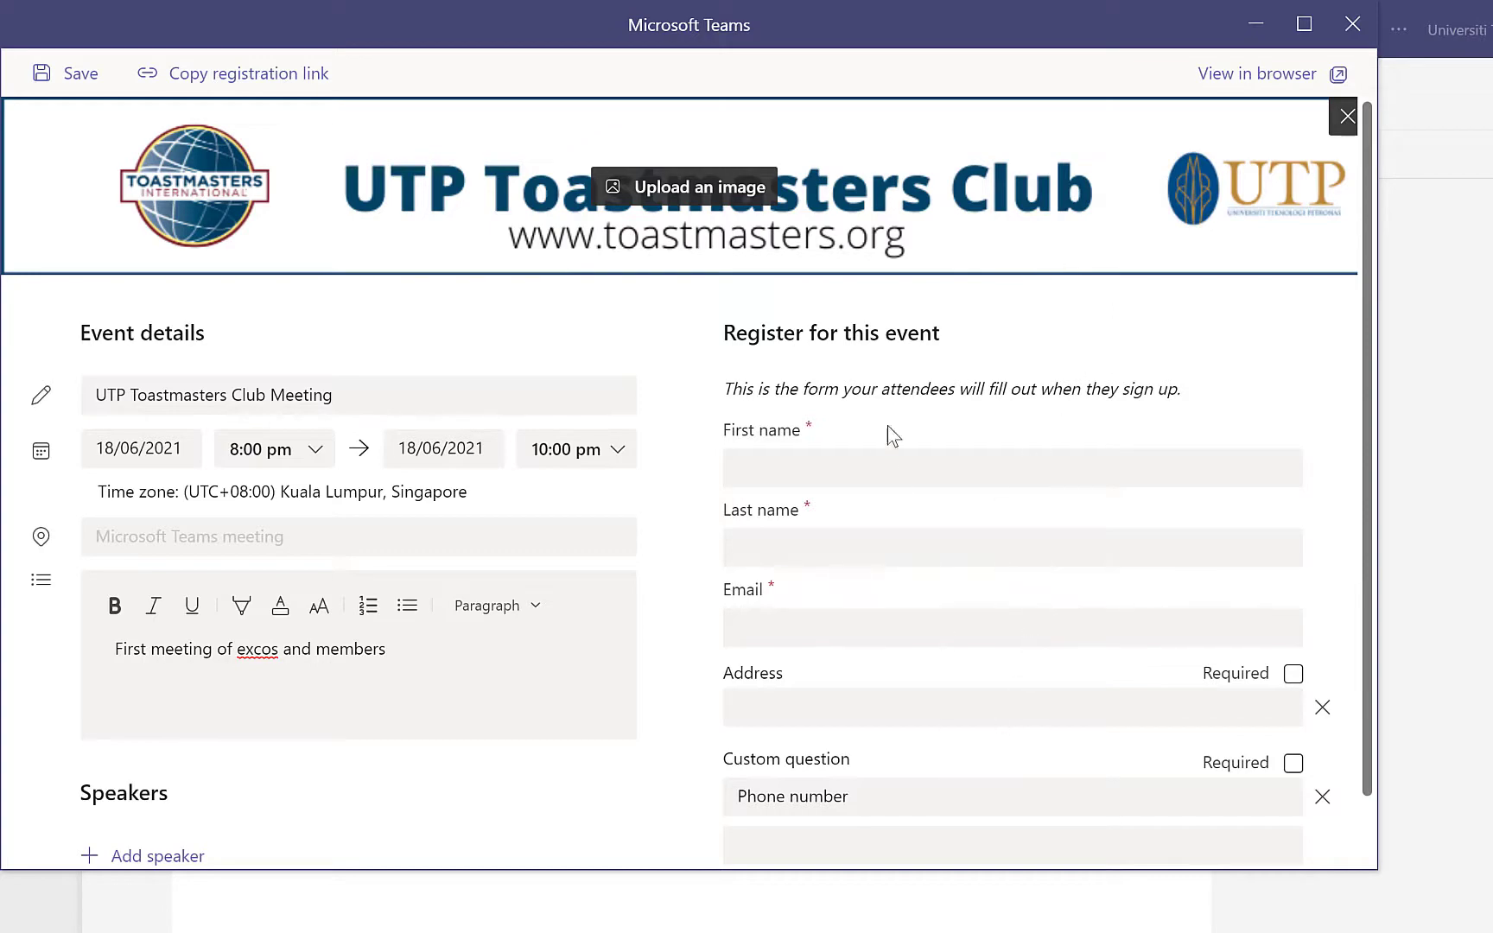
Save the webinar registration page
{"action": "scroll", "coordinate": [966, 474], "scroll_direction": "down", "scroll_amount": 1}
{"action": "scroll", "coordinate": [833, 484], "scroll_direction": "up", "scroll_amount": 1}
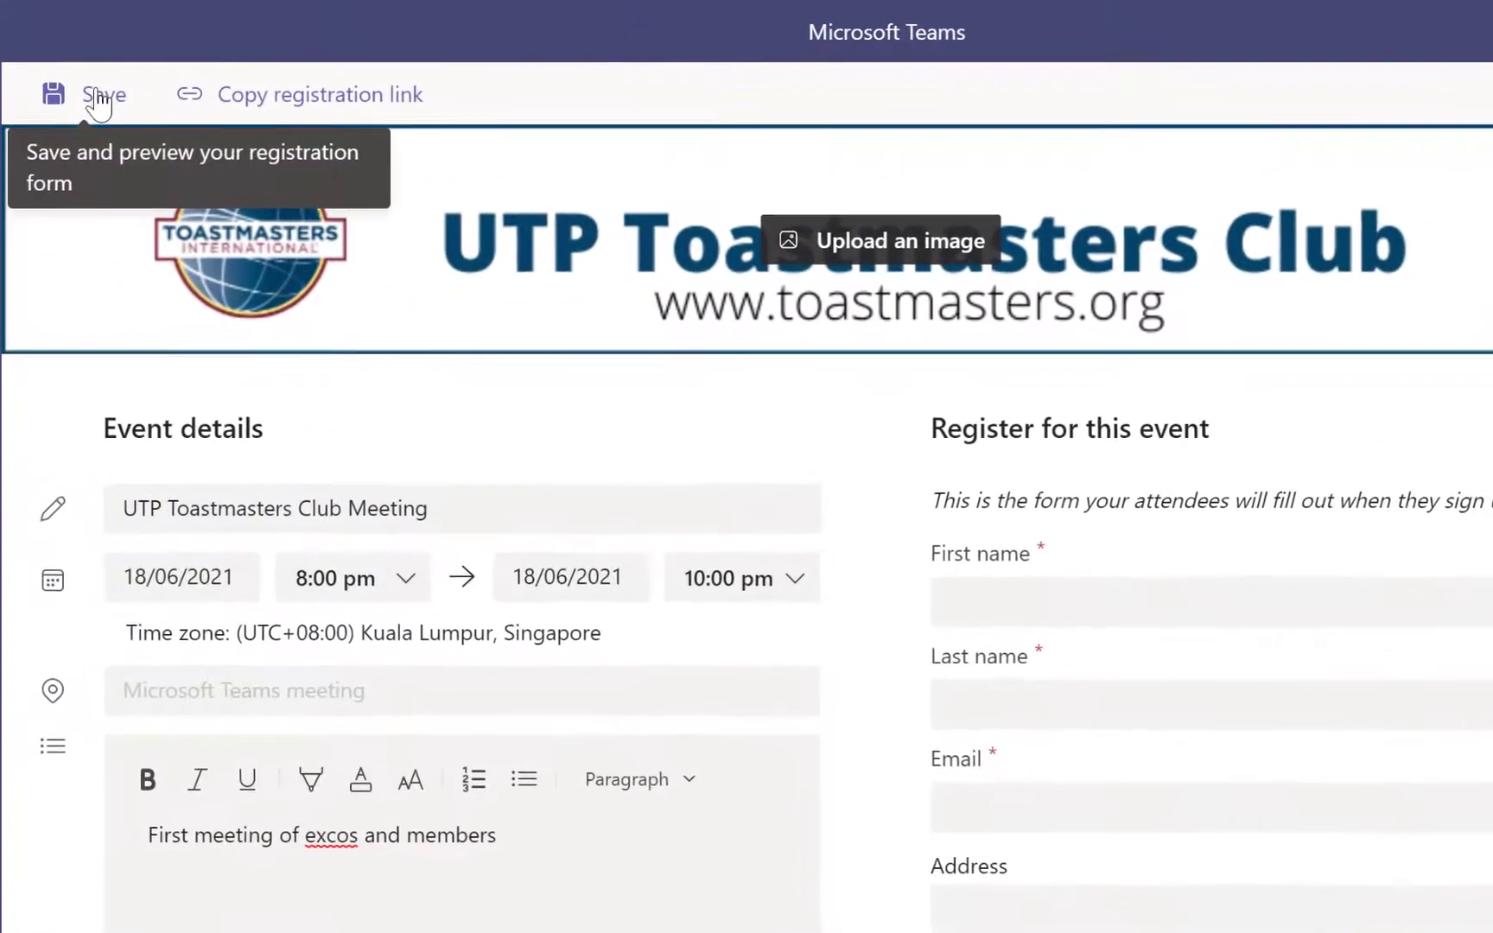
{"action": "left_click", "coordinate": [77, 77]}
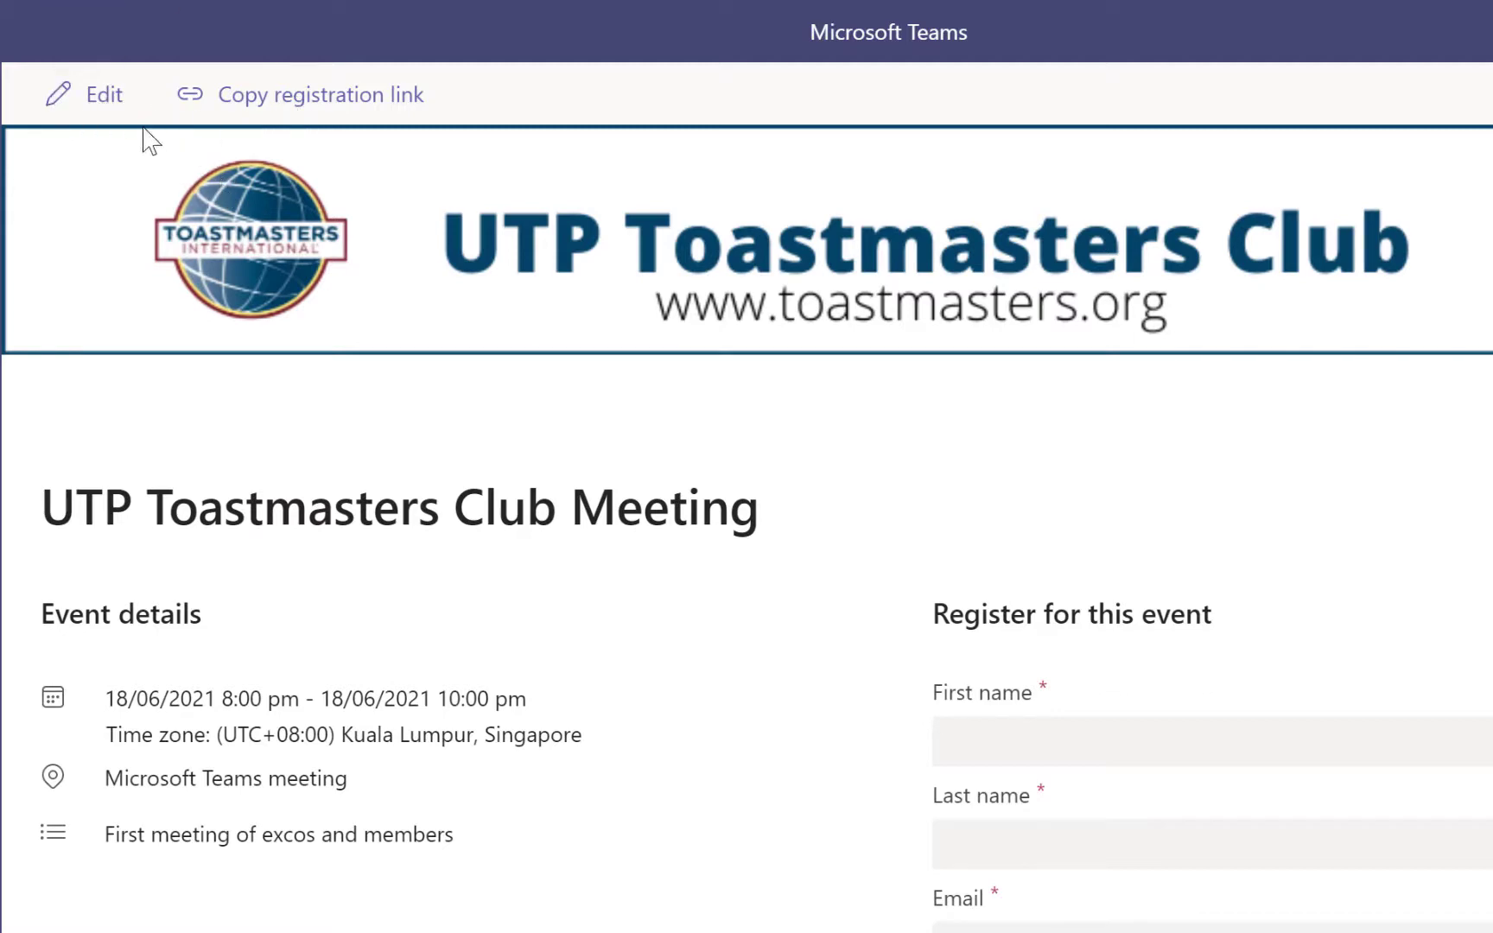
Return to editing and add a speaker entry with the speaker's name
{"action": "left_click", "coordinate": [102, 97]}
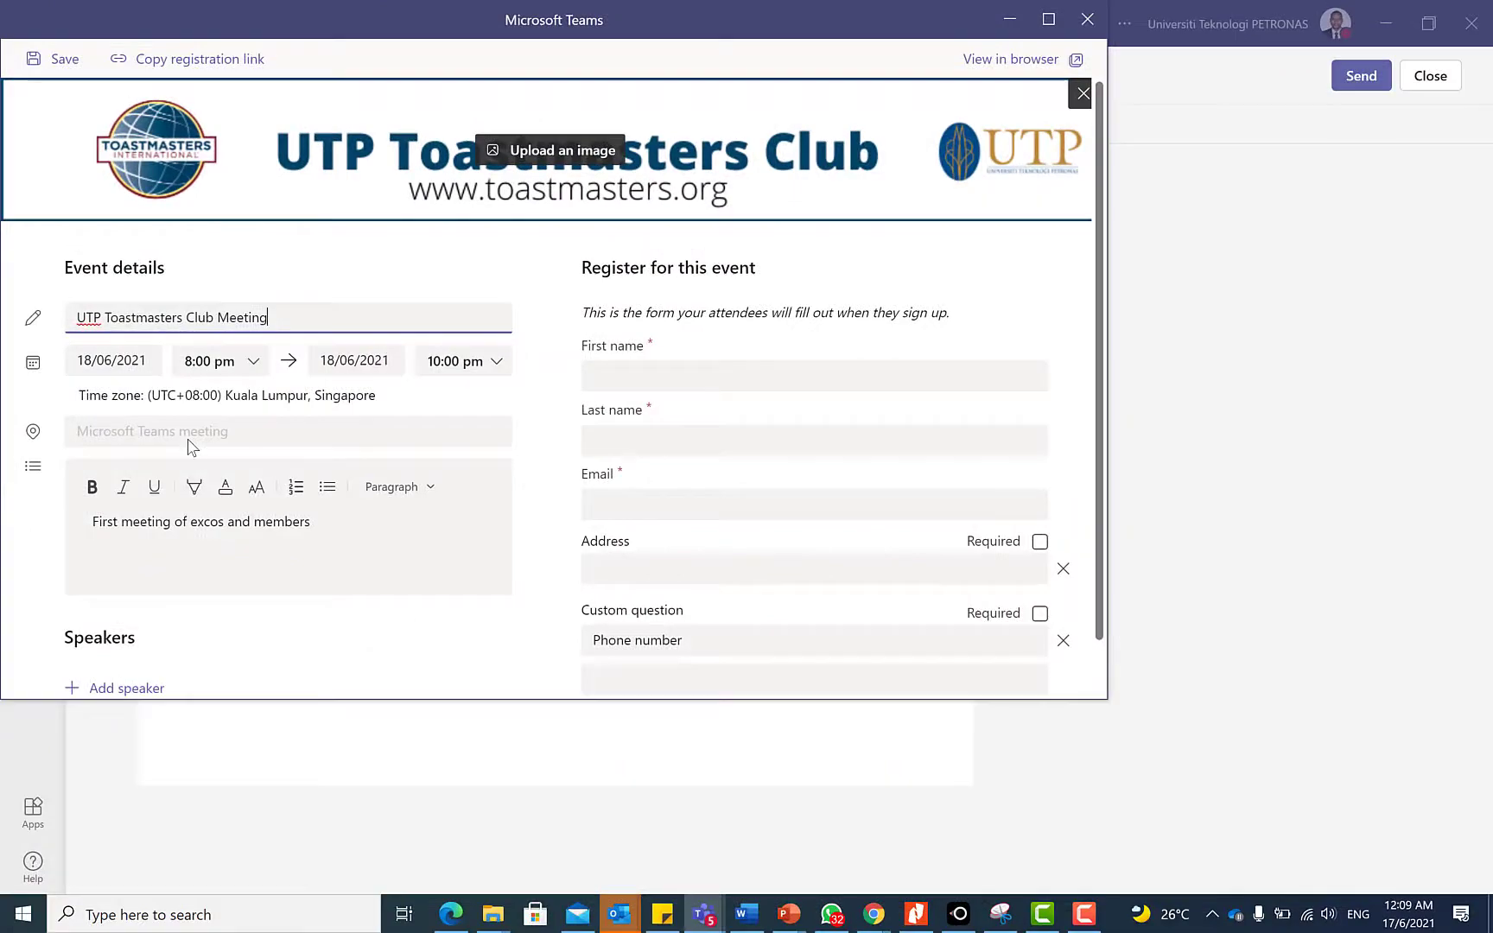
{"action": "scroll", "coordinate": [191, 436], "scroll_direction": "down", "scroll_amount": 1}
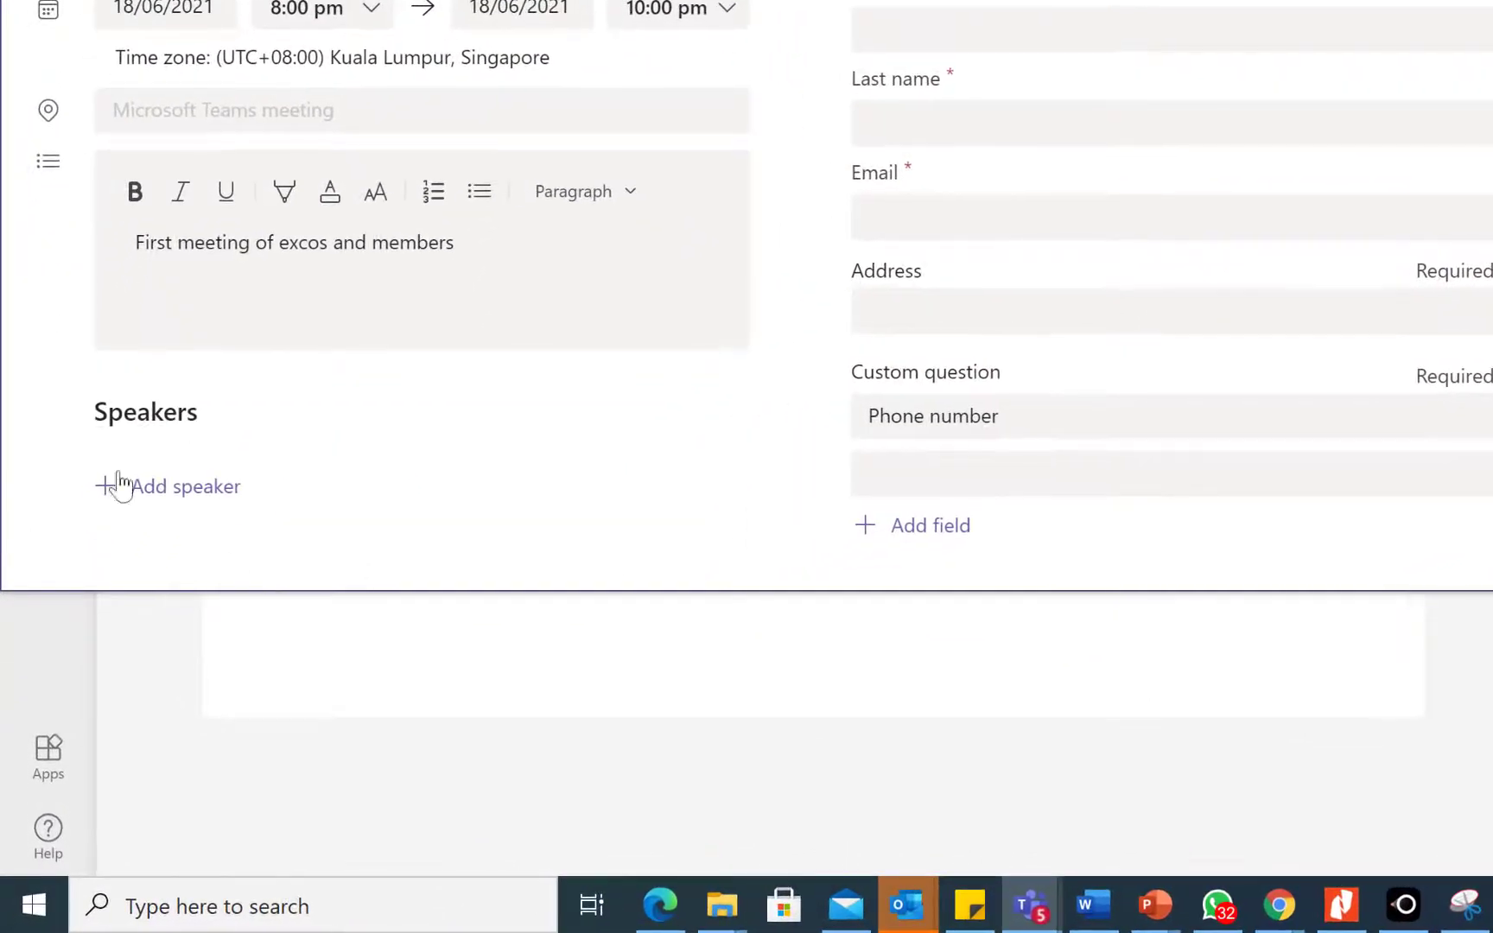
{"action": "left_click", "coordinate": [190, 500]}
{"action": "scroll", "coordinate": [223, 474], "scroll_direction": "down", "scroll_amount": 1}
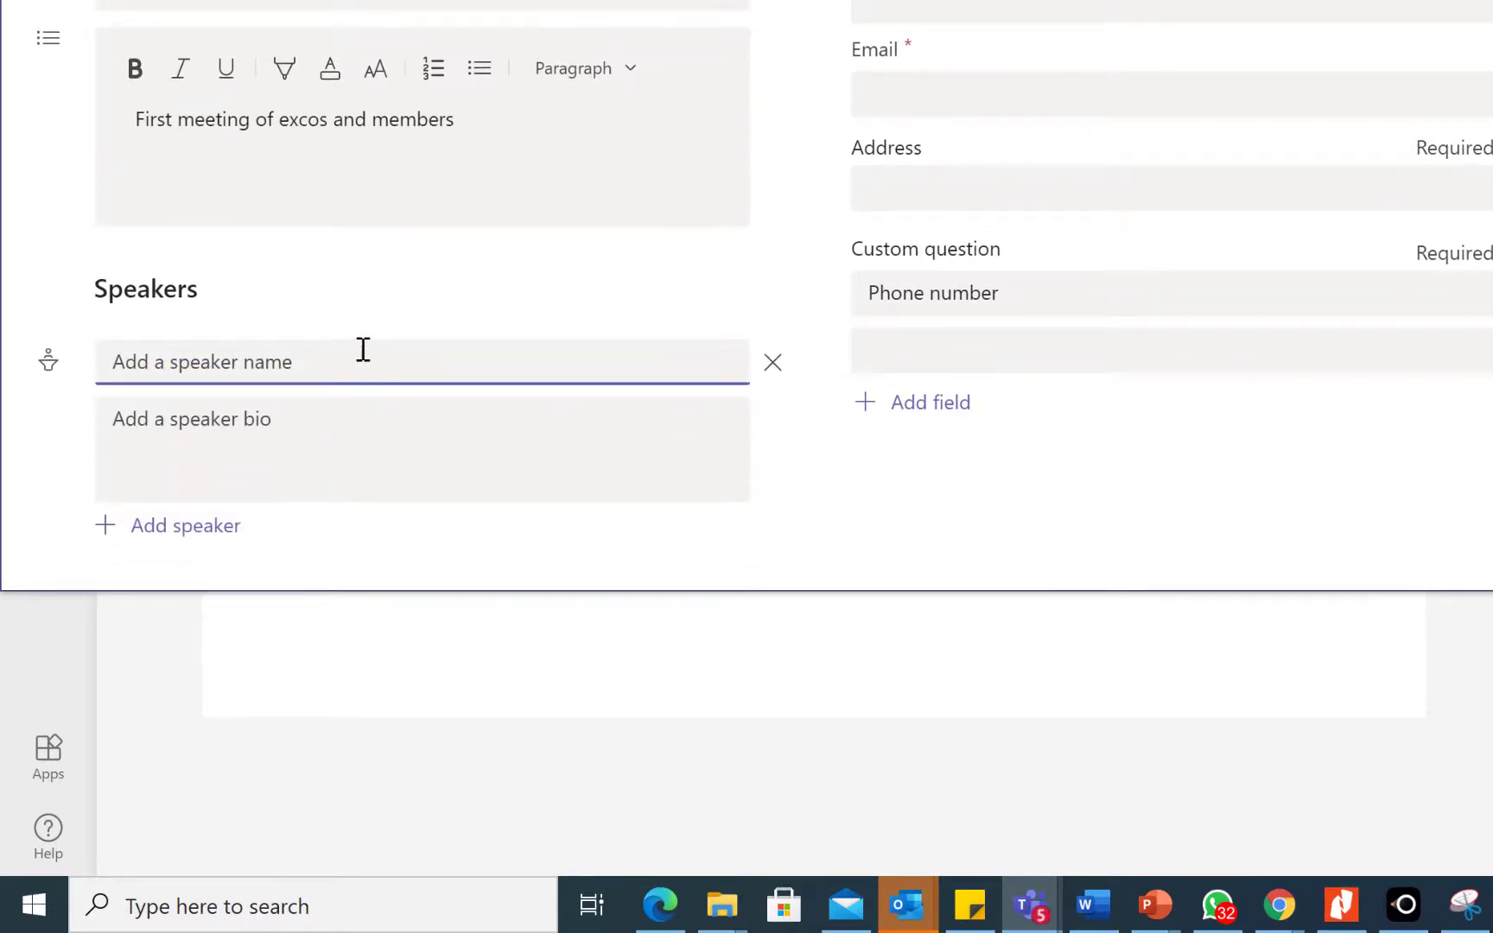
{"action": "type", "text": "K"}
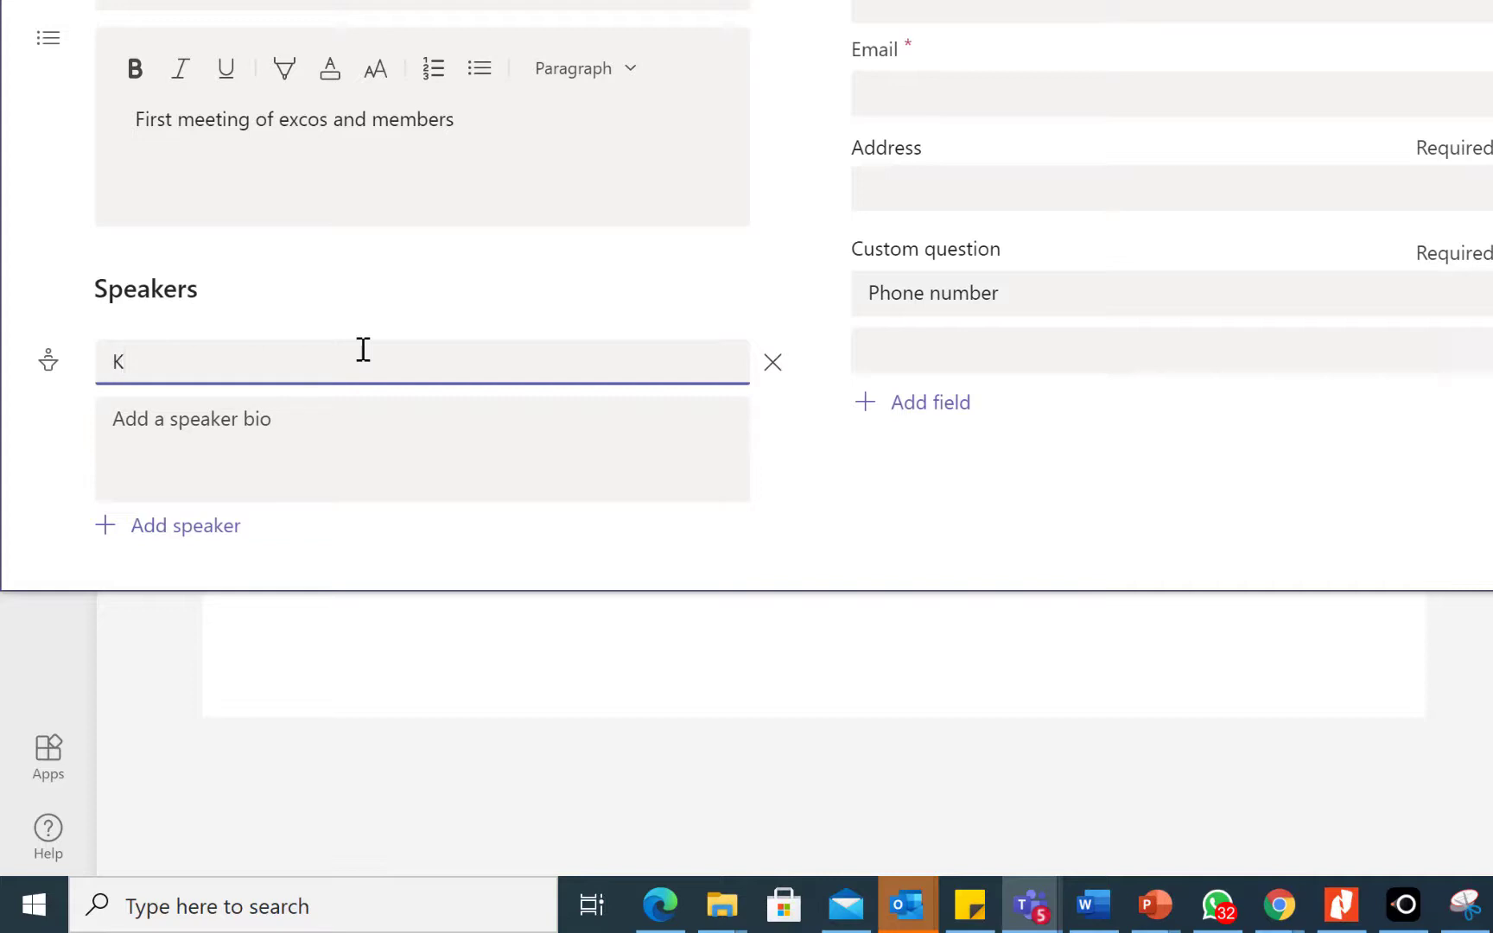
{"action": "key", "text": "BackSpace"}
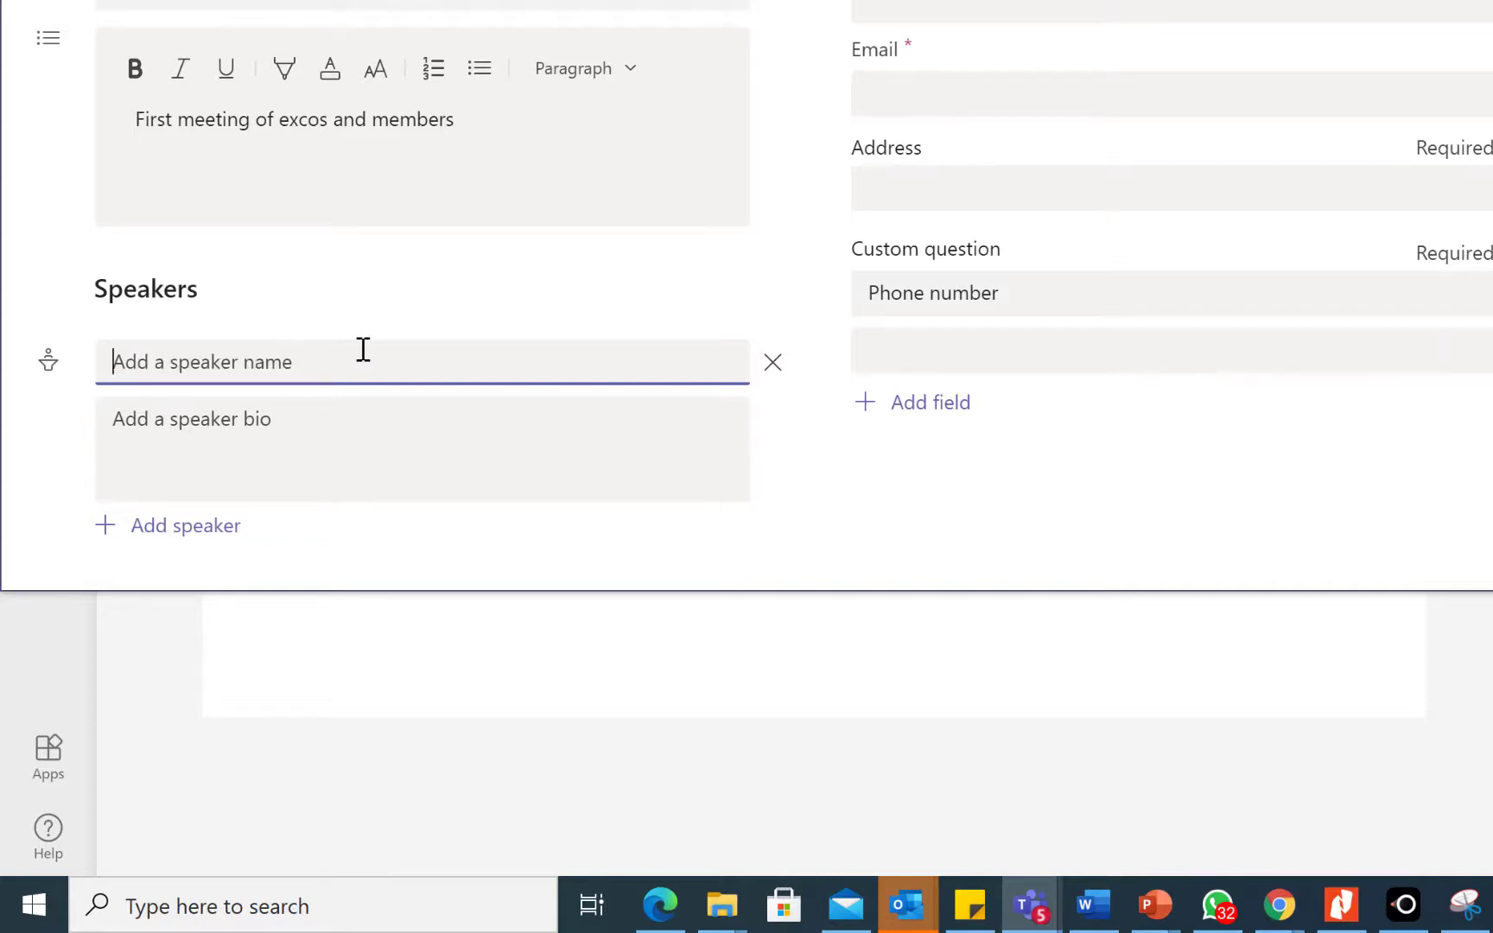
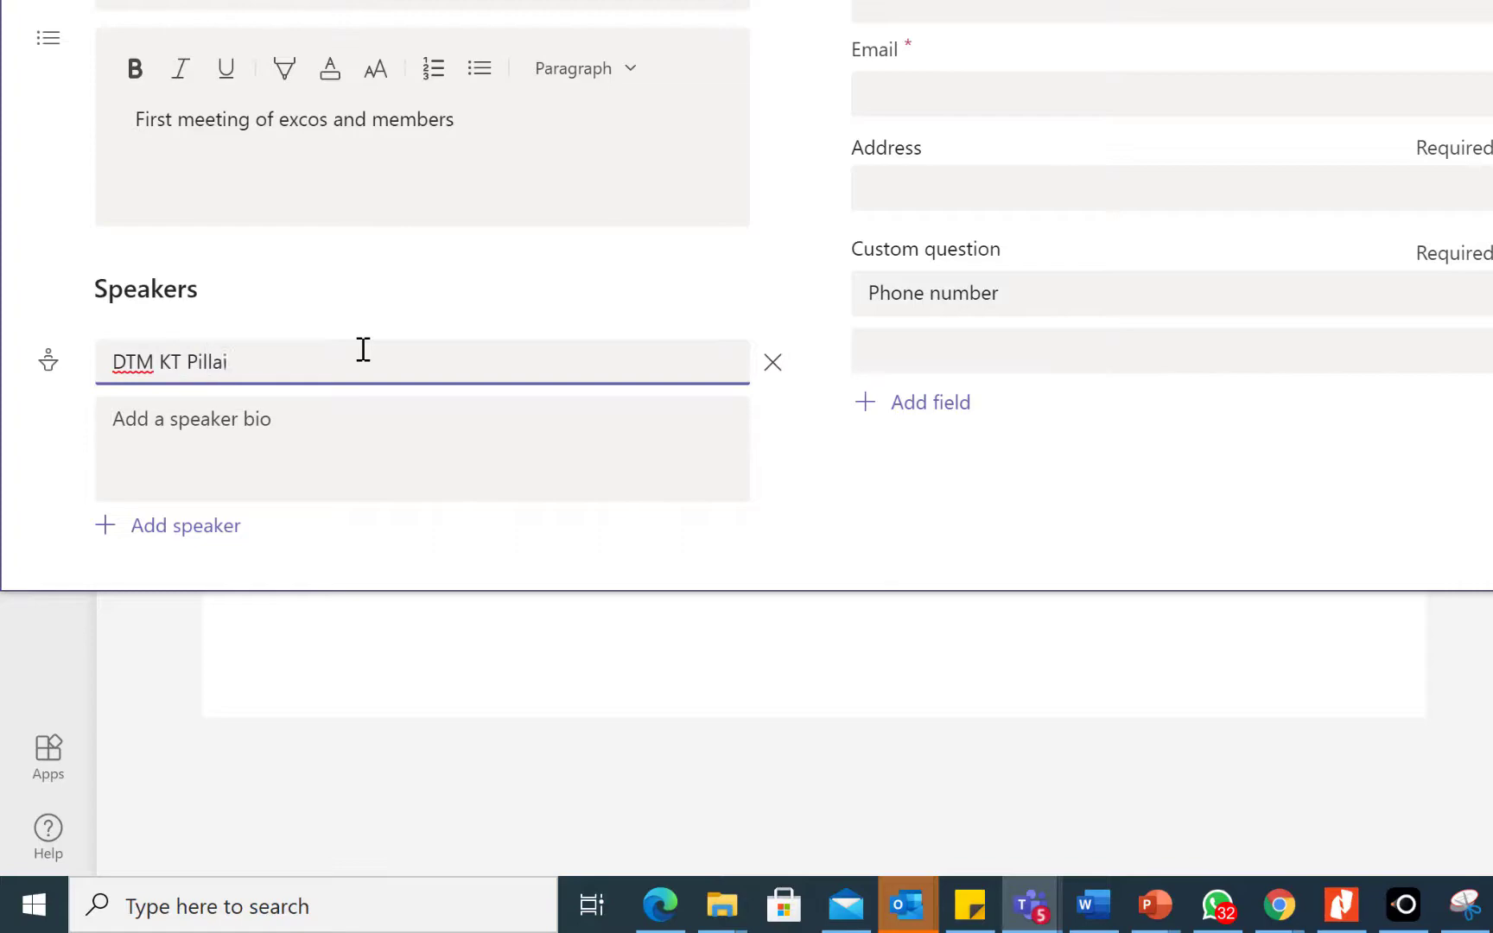
Write the speaker's bio as a distinguished toastmaster, renowned speaker and MC living in Ipoh
{"action": "left_click", "coordinate": [353, 440]}
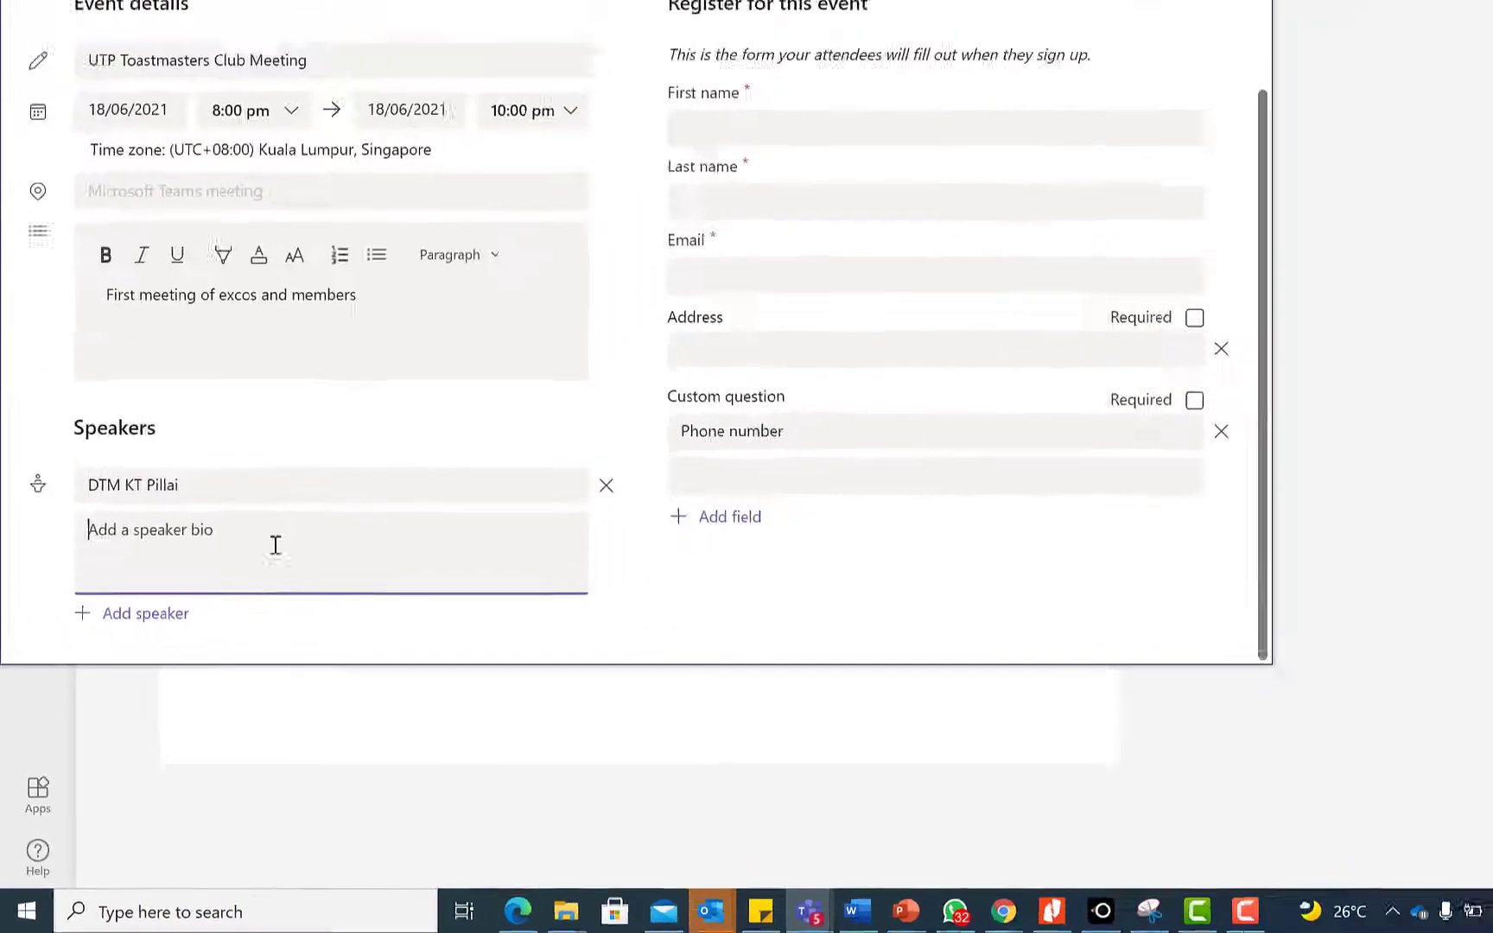
{"action": "type", "text": "Distinguist"}
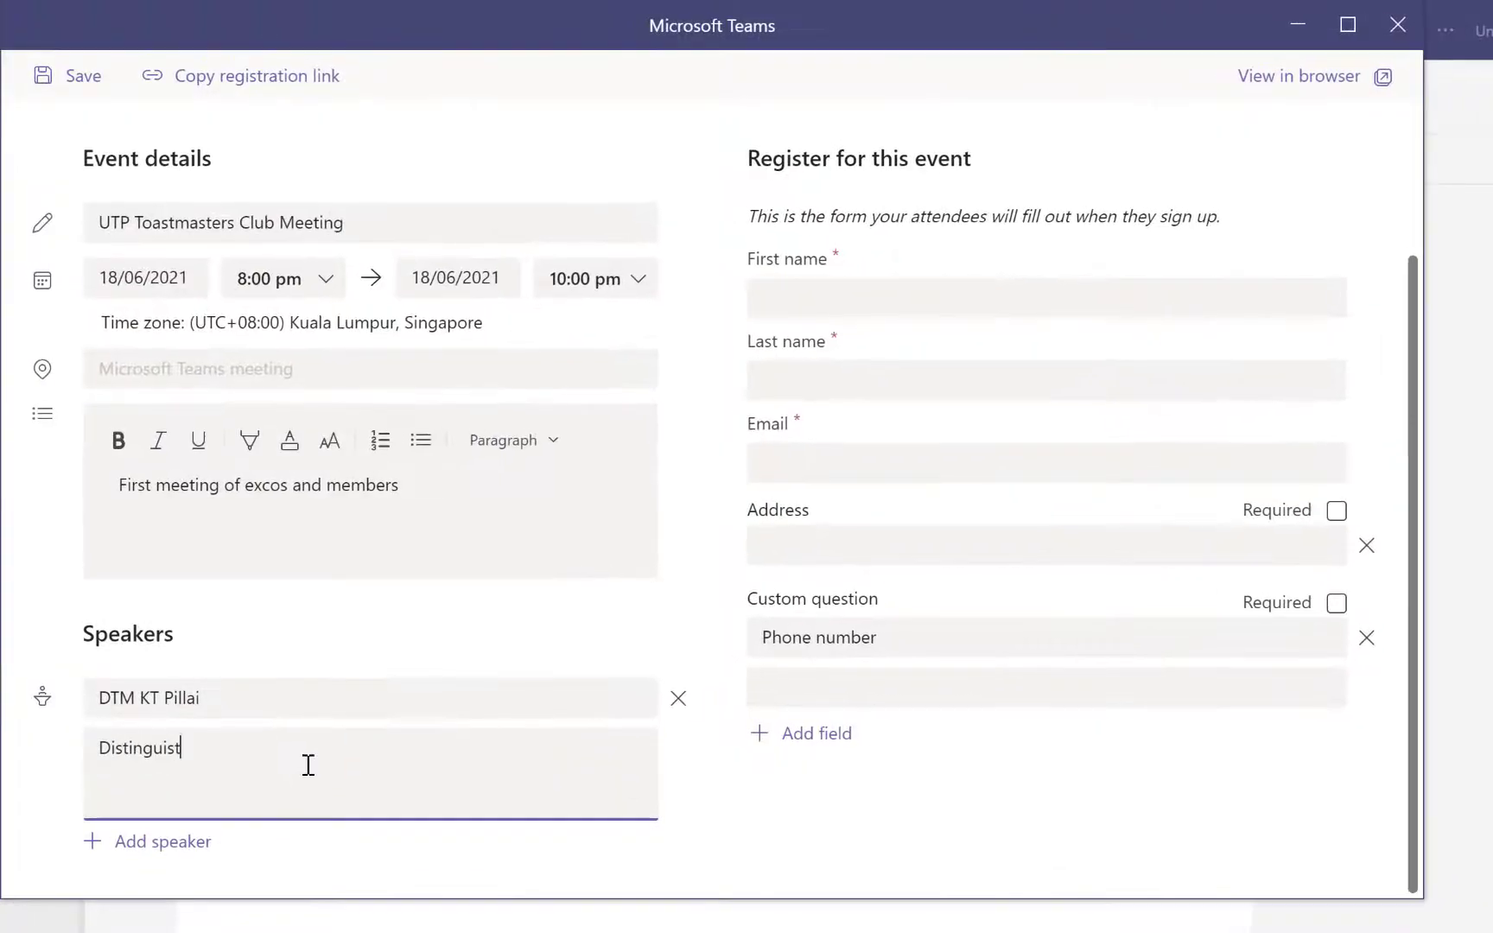
{"action": "key", "text": "BackSpace"}
{"action": "type", "text": "hed toastmaster KT is an excellent reknowned speaker and MC with"}
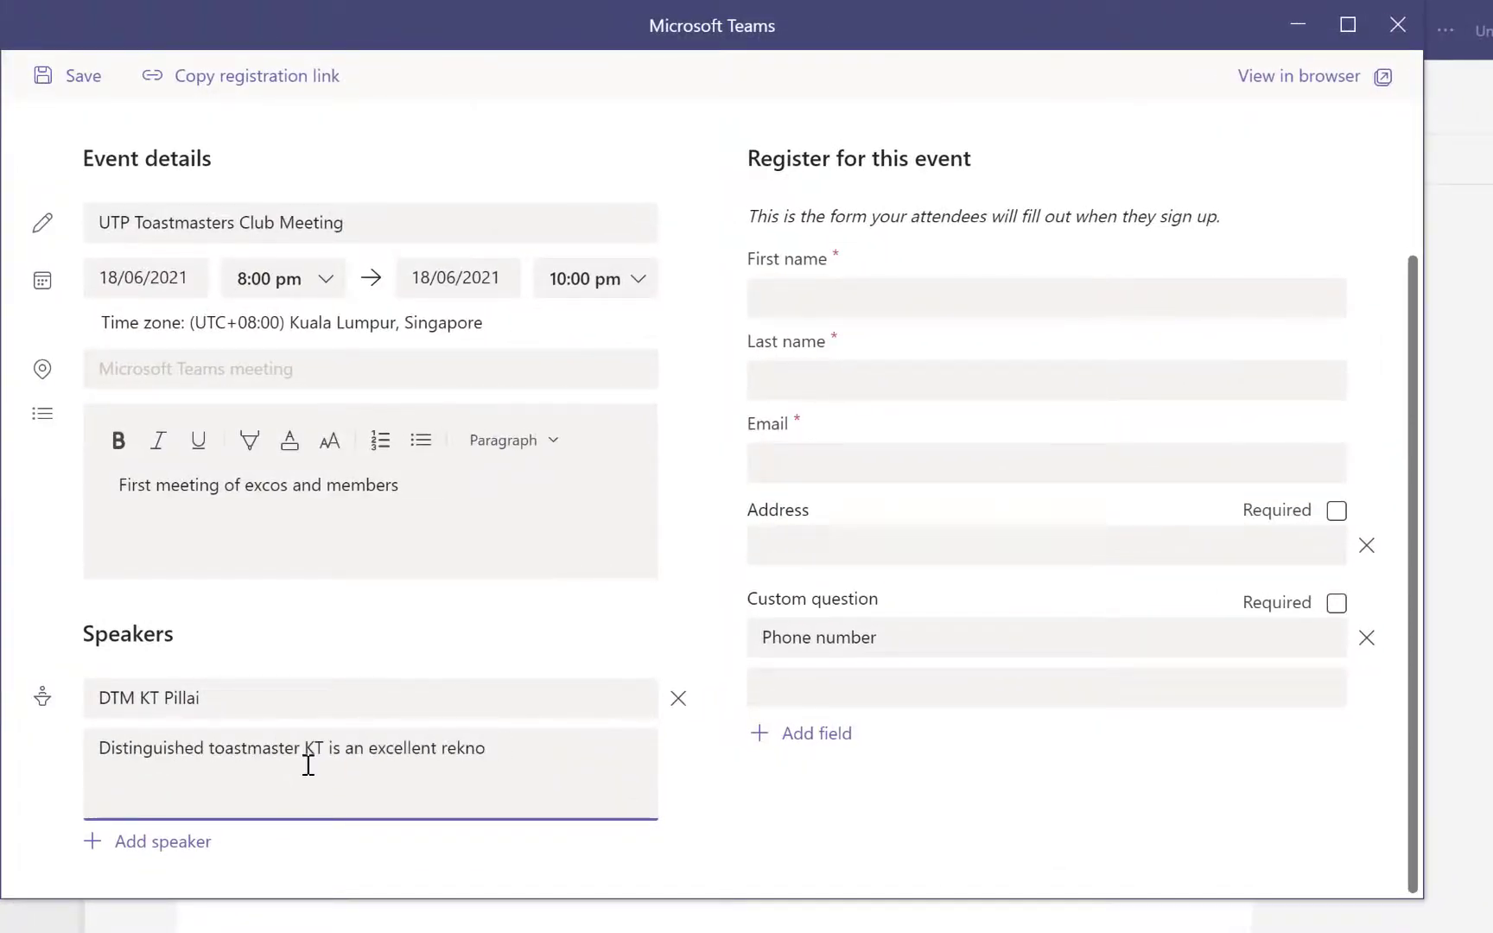
{"action": "key", "text": "BackSpace"}
{"action": "key", "text": "BackSpace"}
{"action": "key", "text": "BackSpace"}
{"action": "key", "text": "BackSpace"}
{"action": "key", "text": "BackSpace"}
{"action": "type", "text": "living in ipoh"}
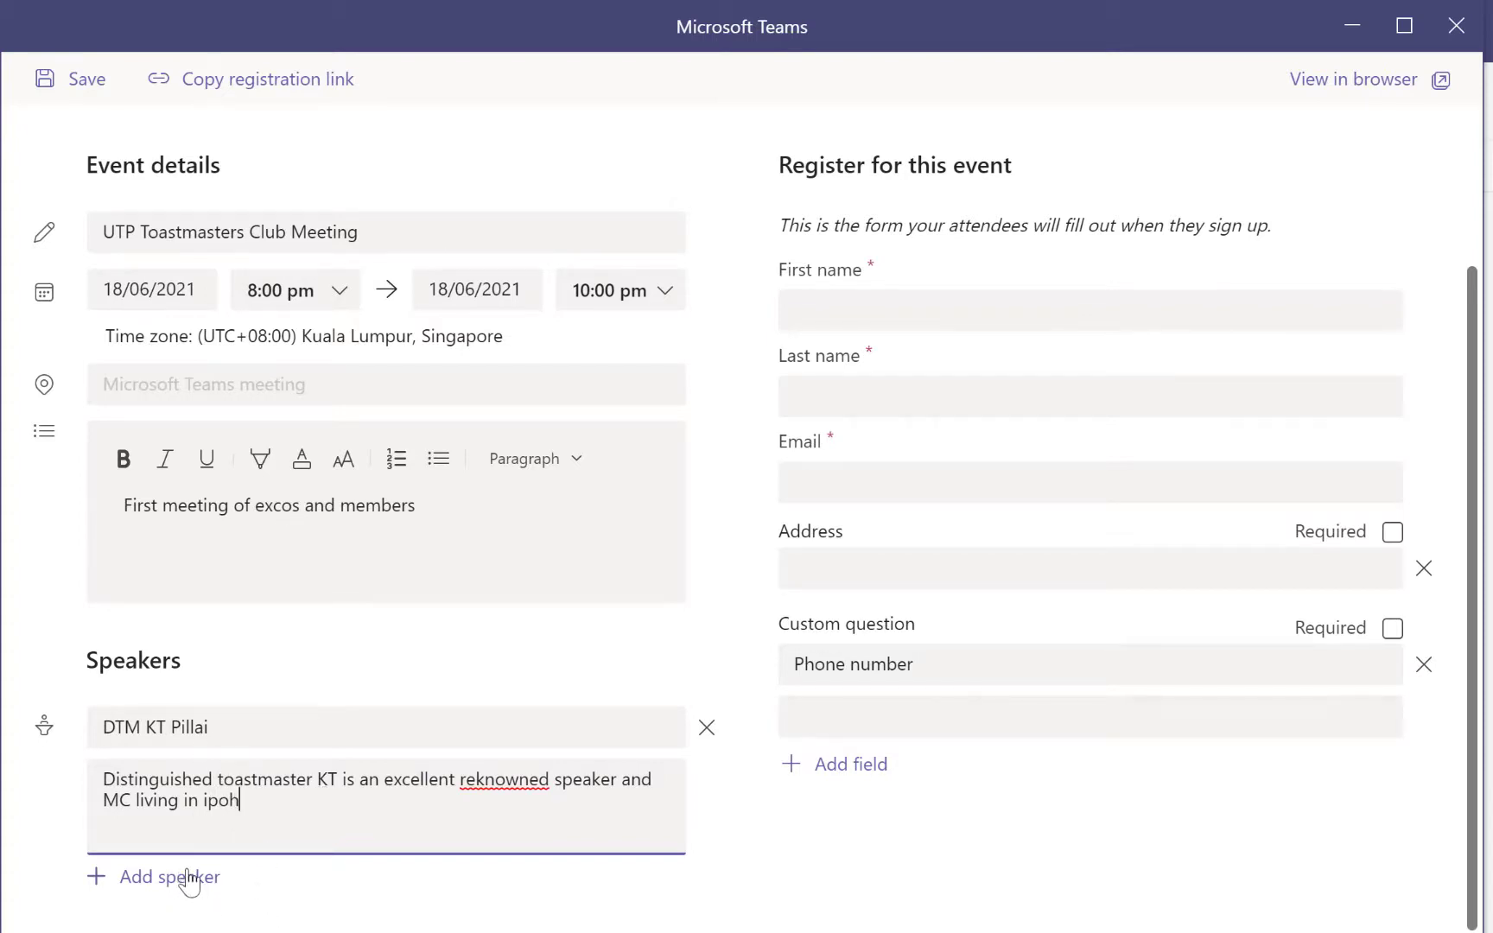
{"action": "scroll", "coordinate": [797, 855], "scroll_direction": "up", "scroll_amount": 3}
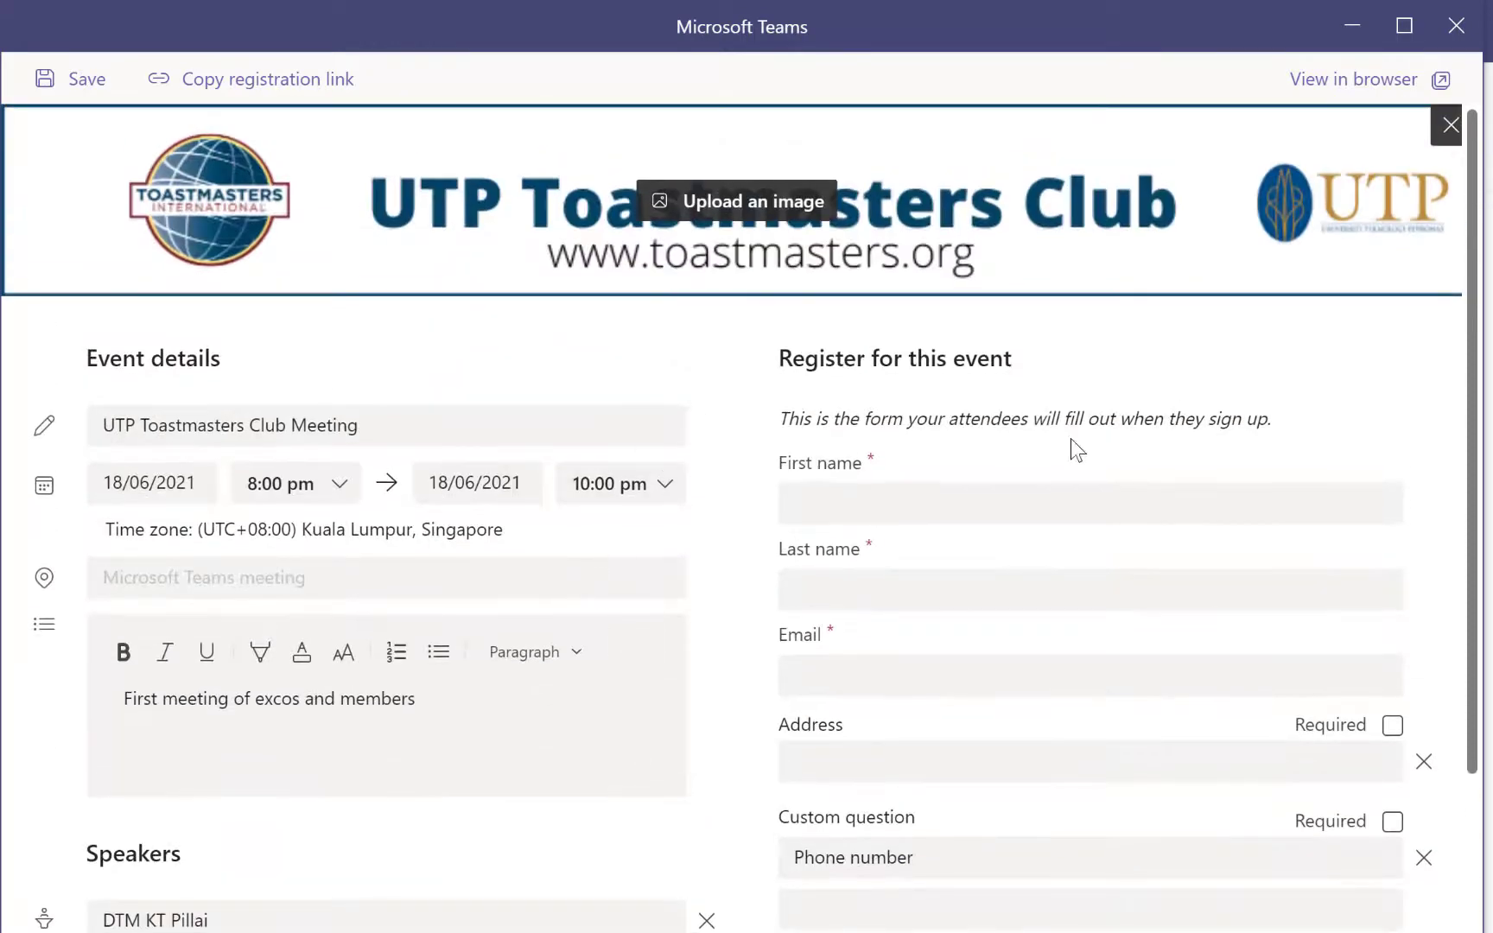
Save the registration form, review its preview, and open it in the browser
{"action": "left_click", "coordinate": [82, 77]}
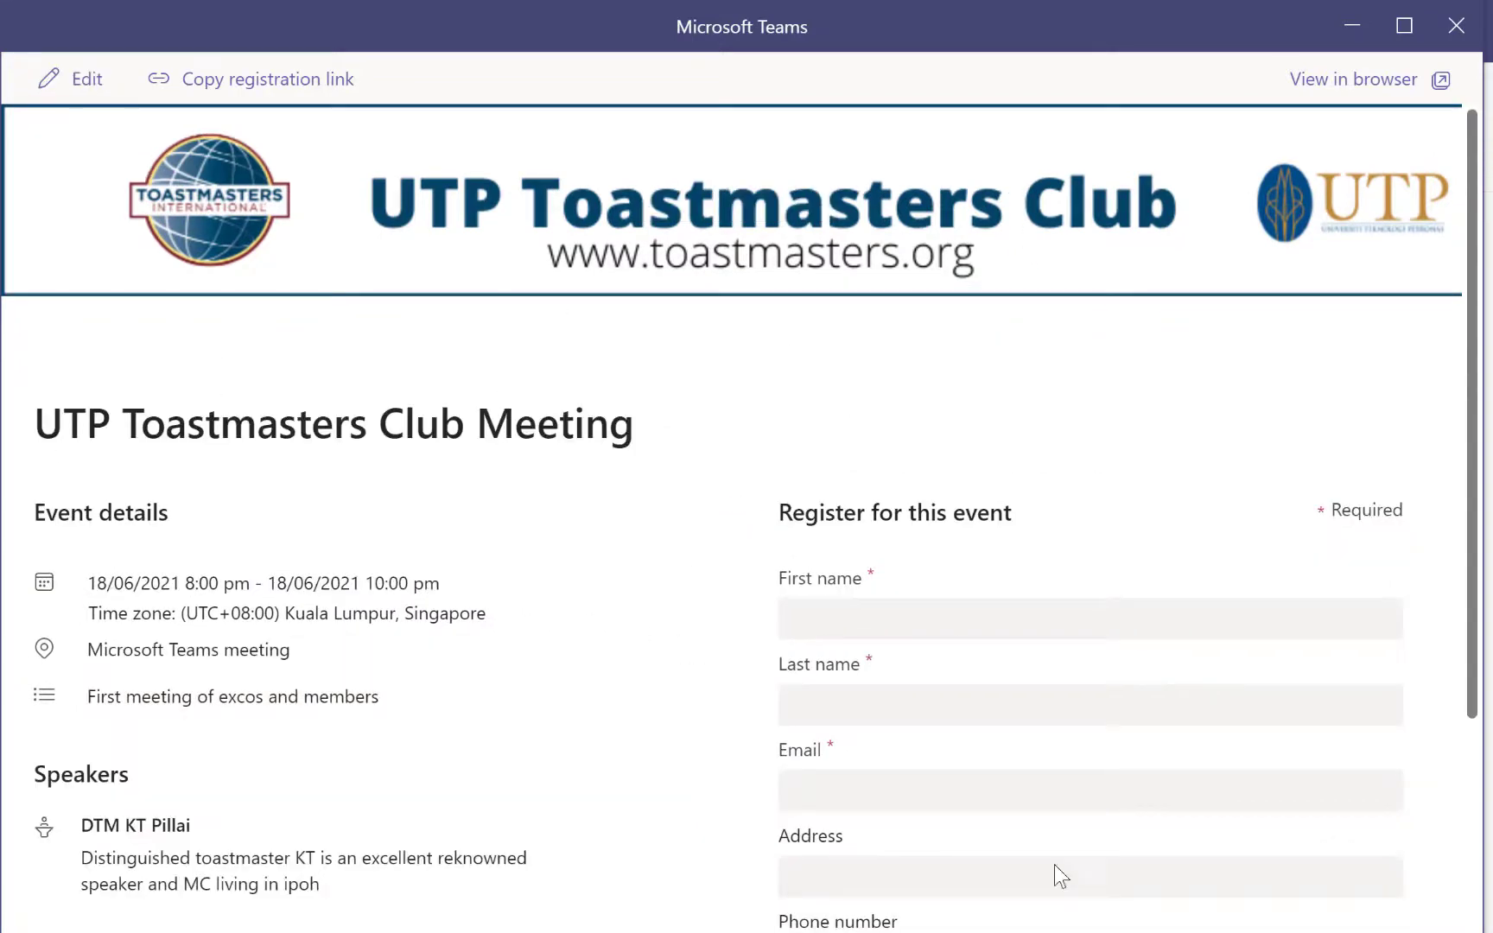
{"action": "scroll", "coordinate": [832, 758], "scroll_direction": "down", "scroll_amount": 3}
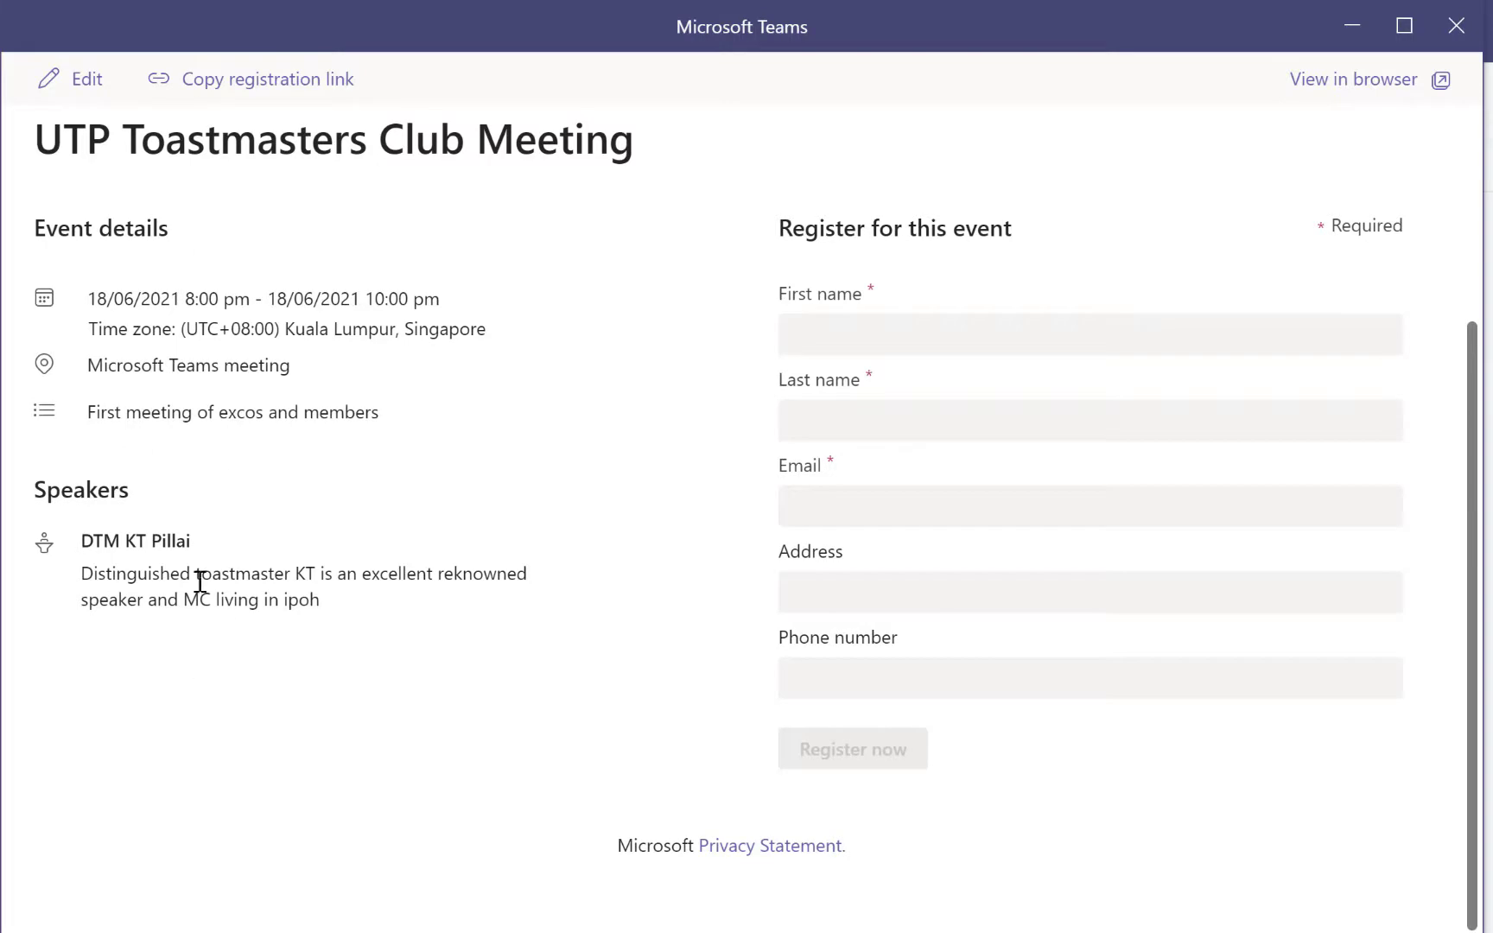
{"action": "scroll", "coordinate": [294, 588], "scroll_direction": "up", "scroll_amount": 3}
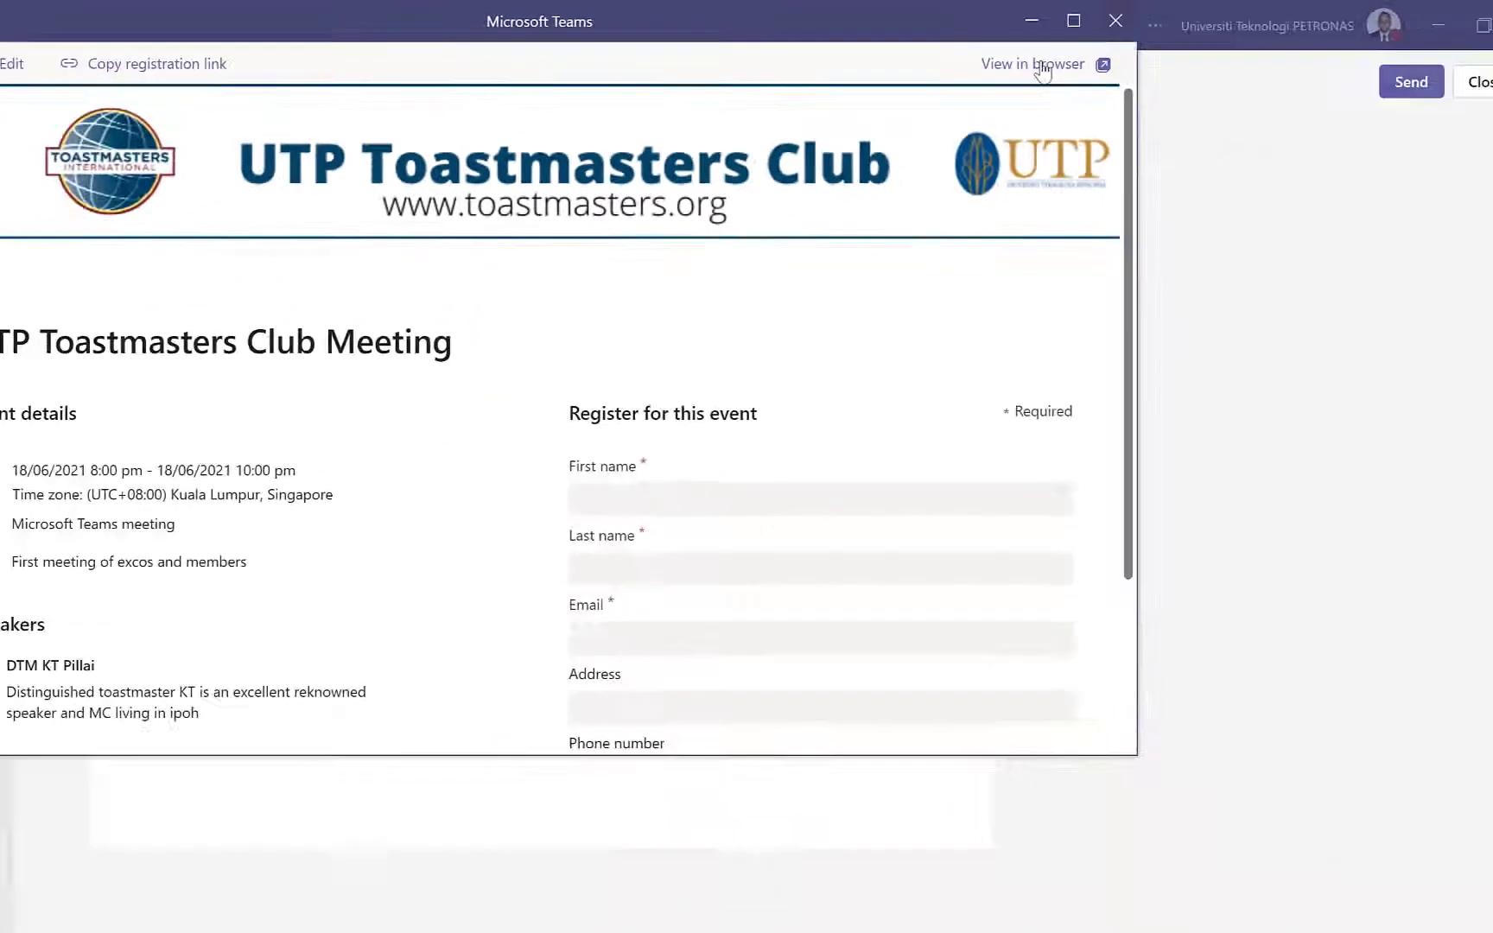
{"action": "left_click", "coordinate": [1303, 121]}
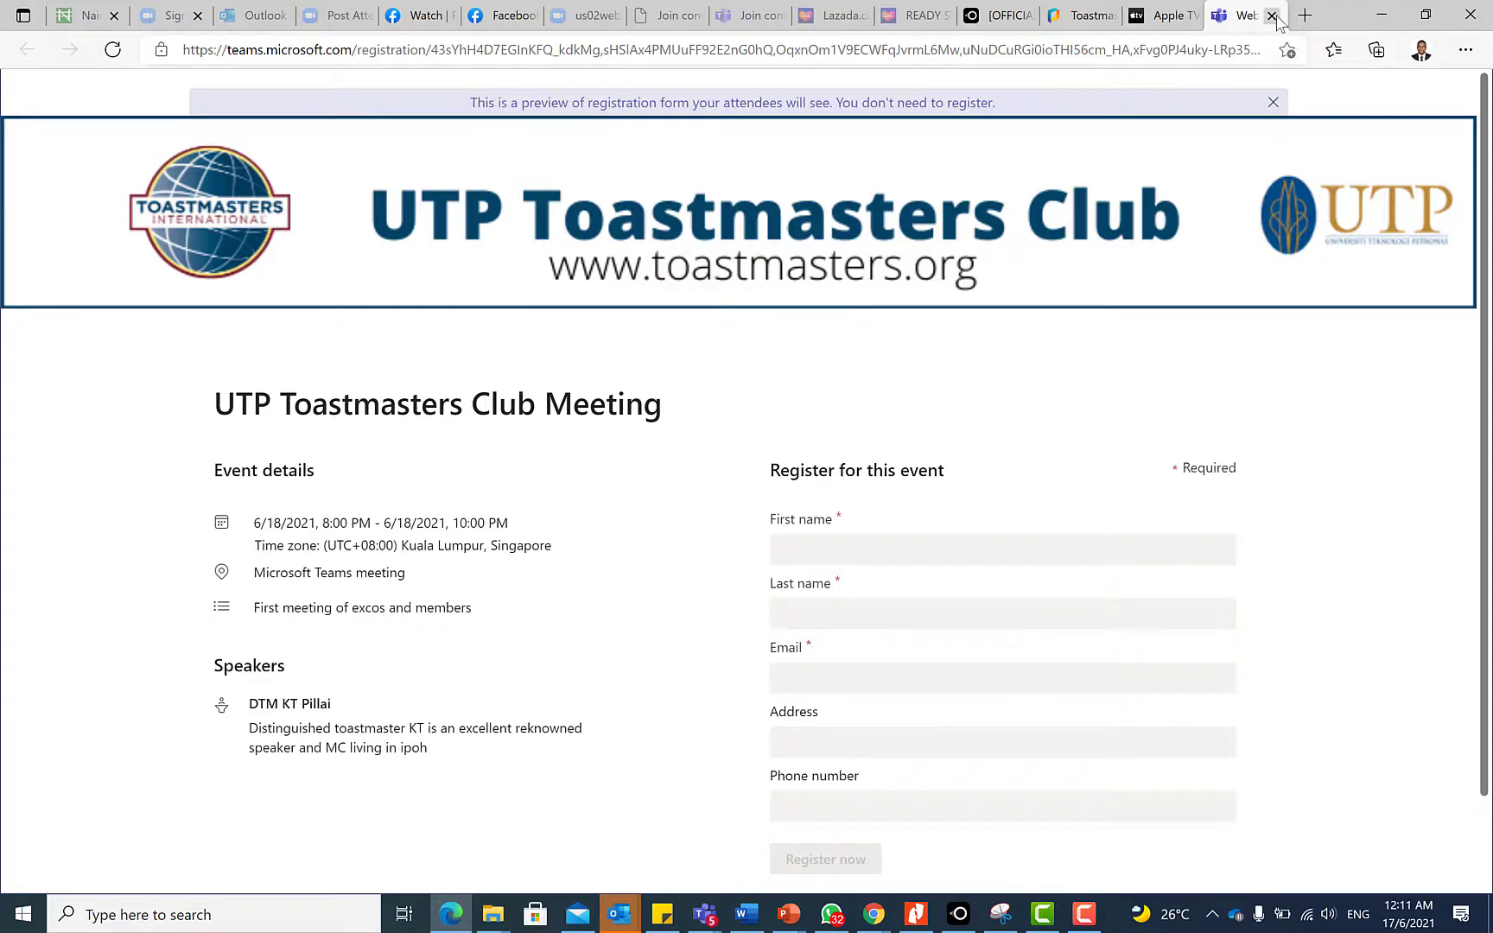
Close the Edge preview to return to Teams
{"action": "left_click", "coordinate": [1381, 15]}
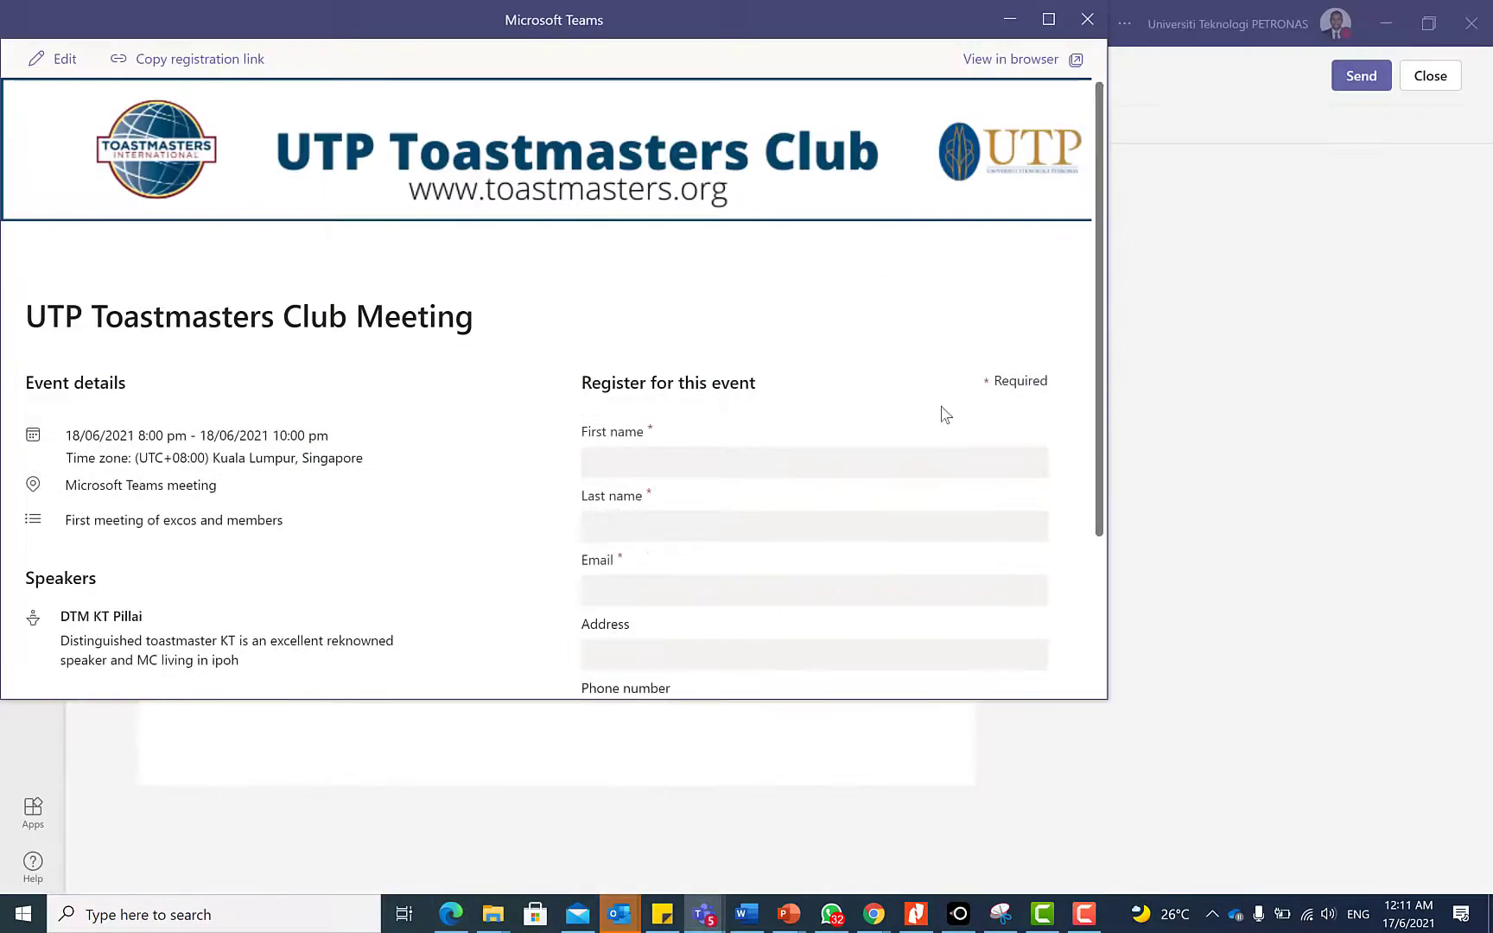
Look over the registration form preview, then close it
{"action": "scroll", "coordinate": [493, 300], "scroll_direction": "down", "scroll_amount": 2}
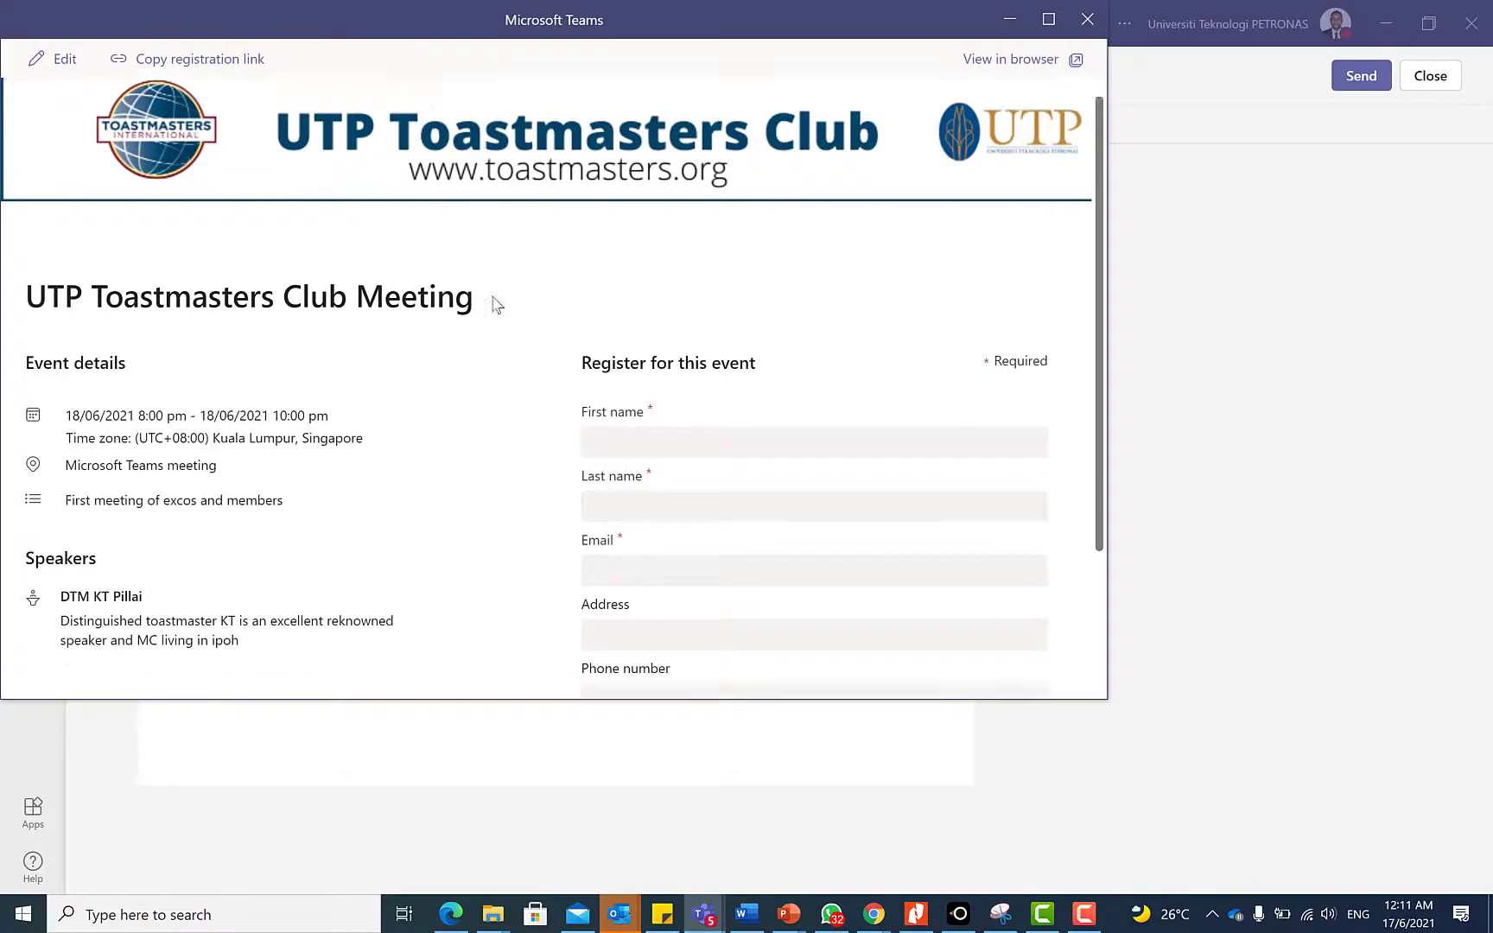
{"action": "scroll", "coordinate": [686, 373], "scroll_direction": "up", "scroll_amount": 2}
{"action": "scroll", "coordinate": [519, 439], "scroll_direction": "down", "scroll_amount": 1}
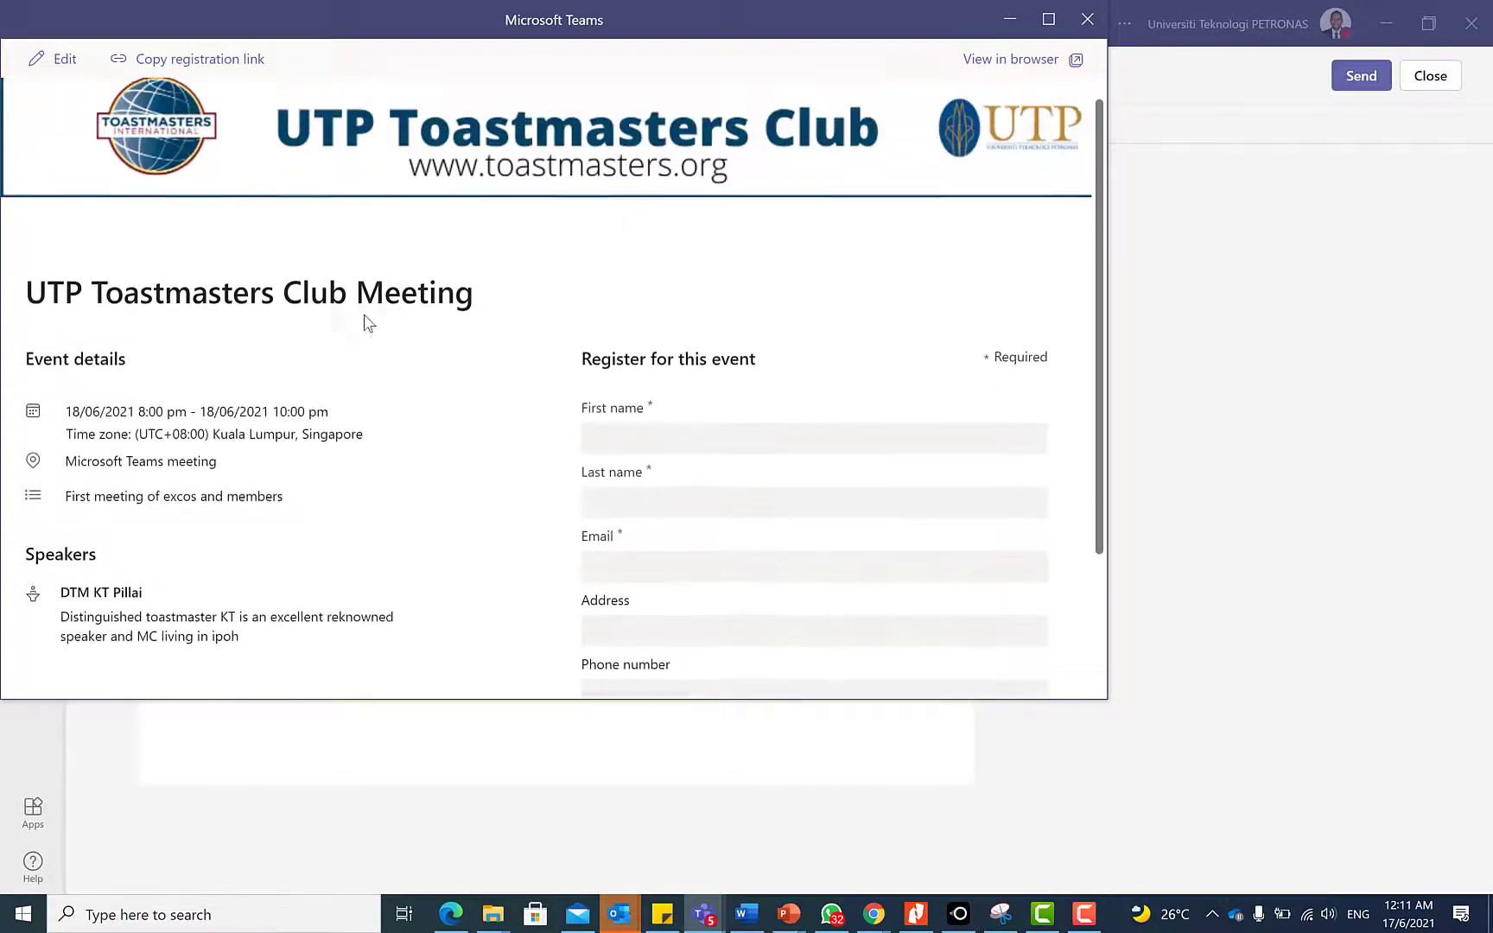
{"action": "scroll", "coordinate": [367, 323], "scroll_direction": "up", "scroll_amount": 1}
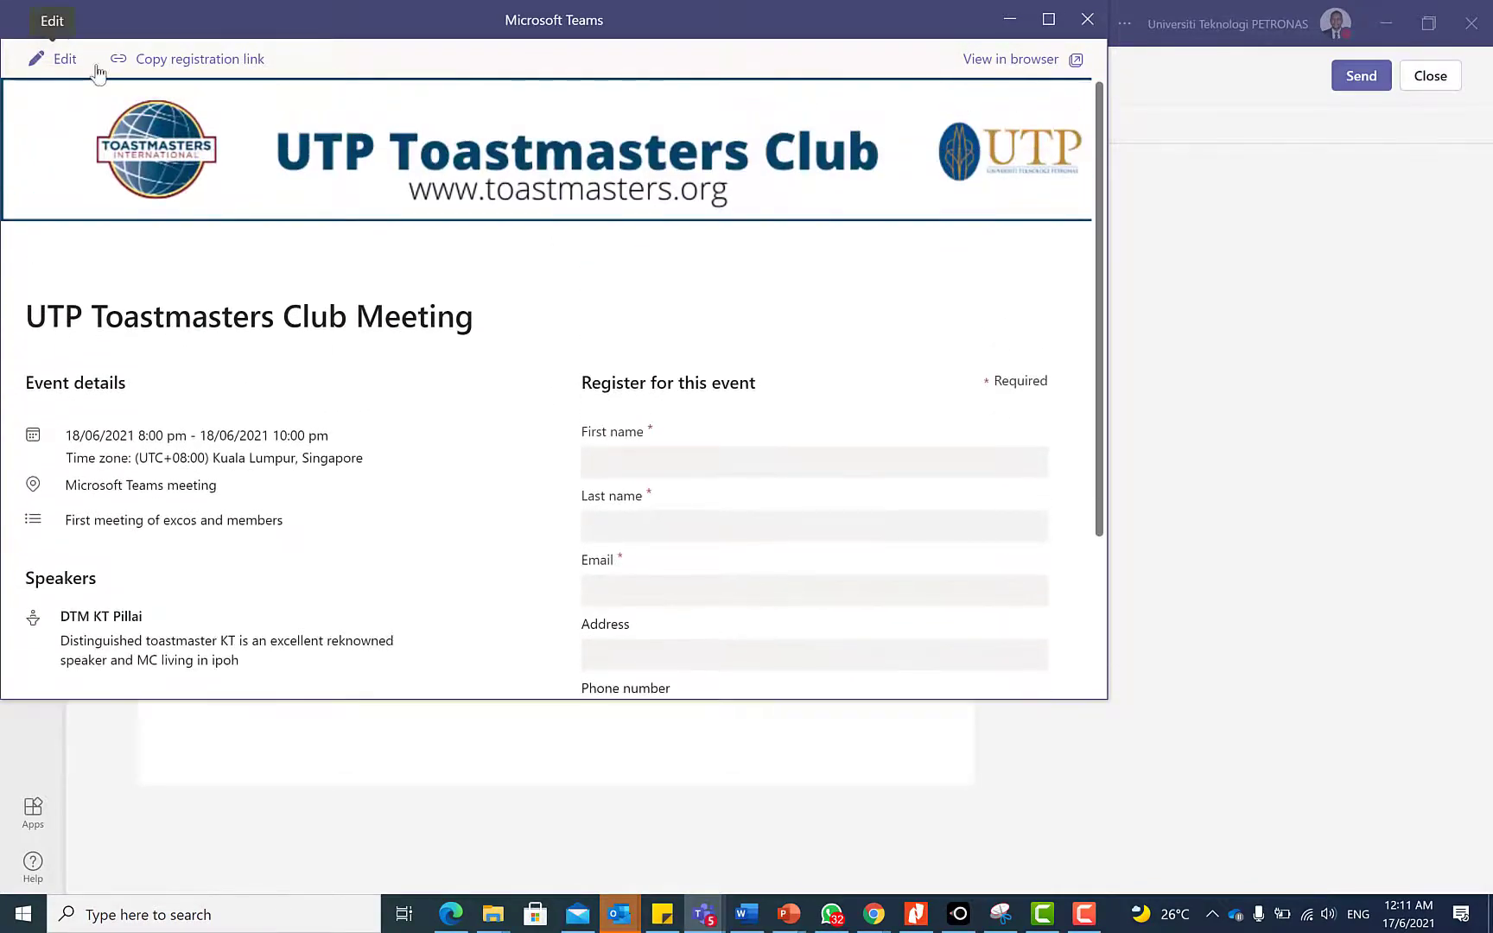
{"action": "left_click", "coordinate": [1087, 21]}
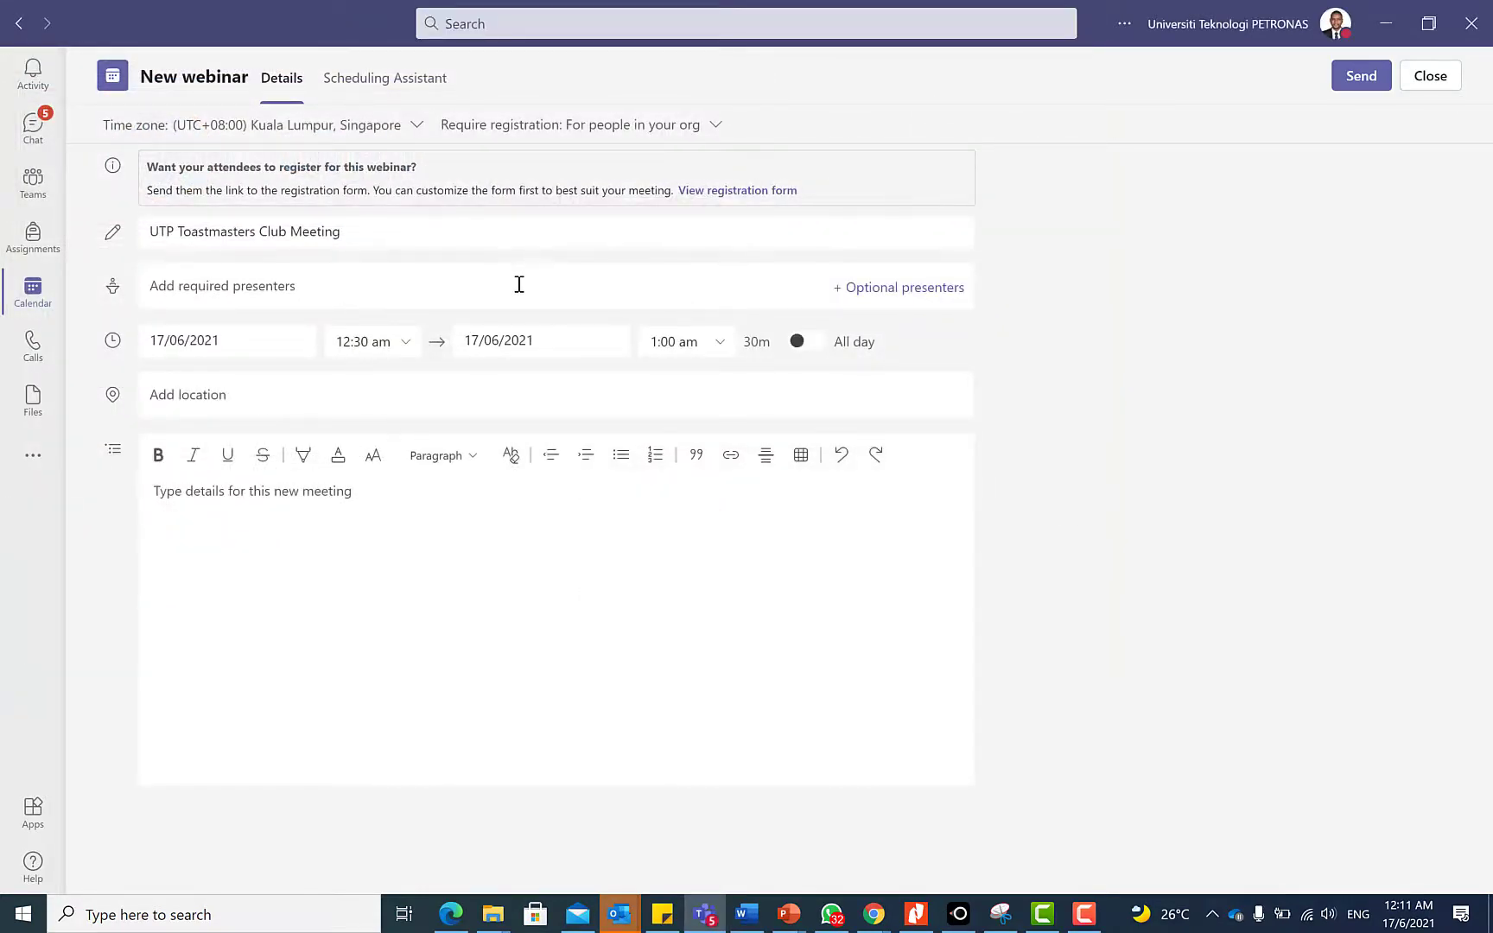
Add the matching colleague from the suggestions as a required presenter
{"action": "left_click", "coordinate": [518, 285]}
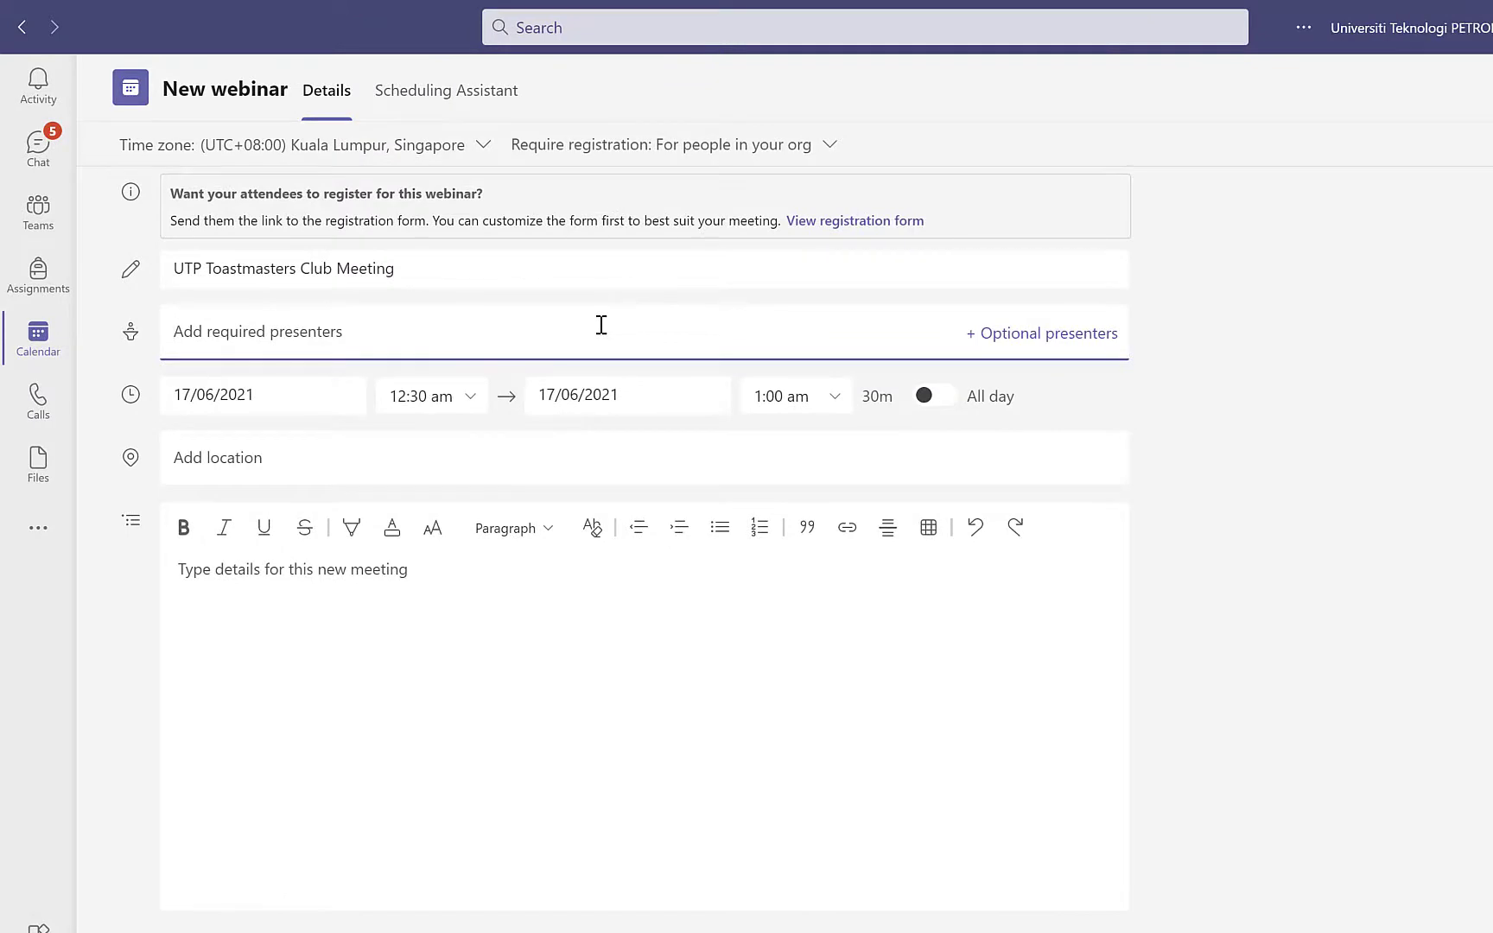
{"action": "type", "text": "vick"}
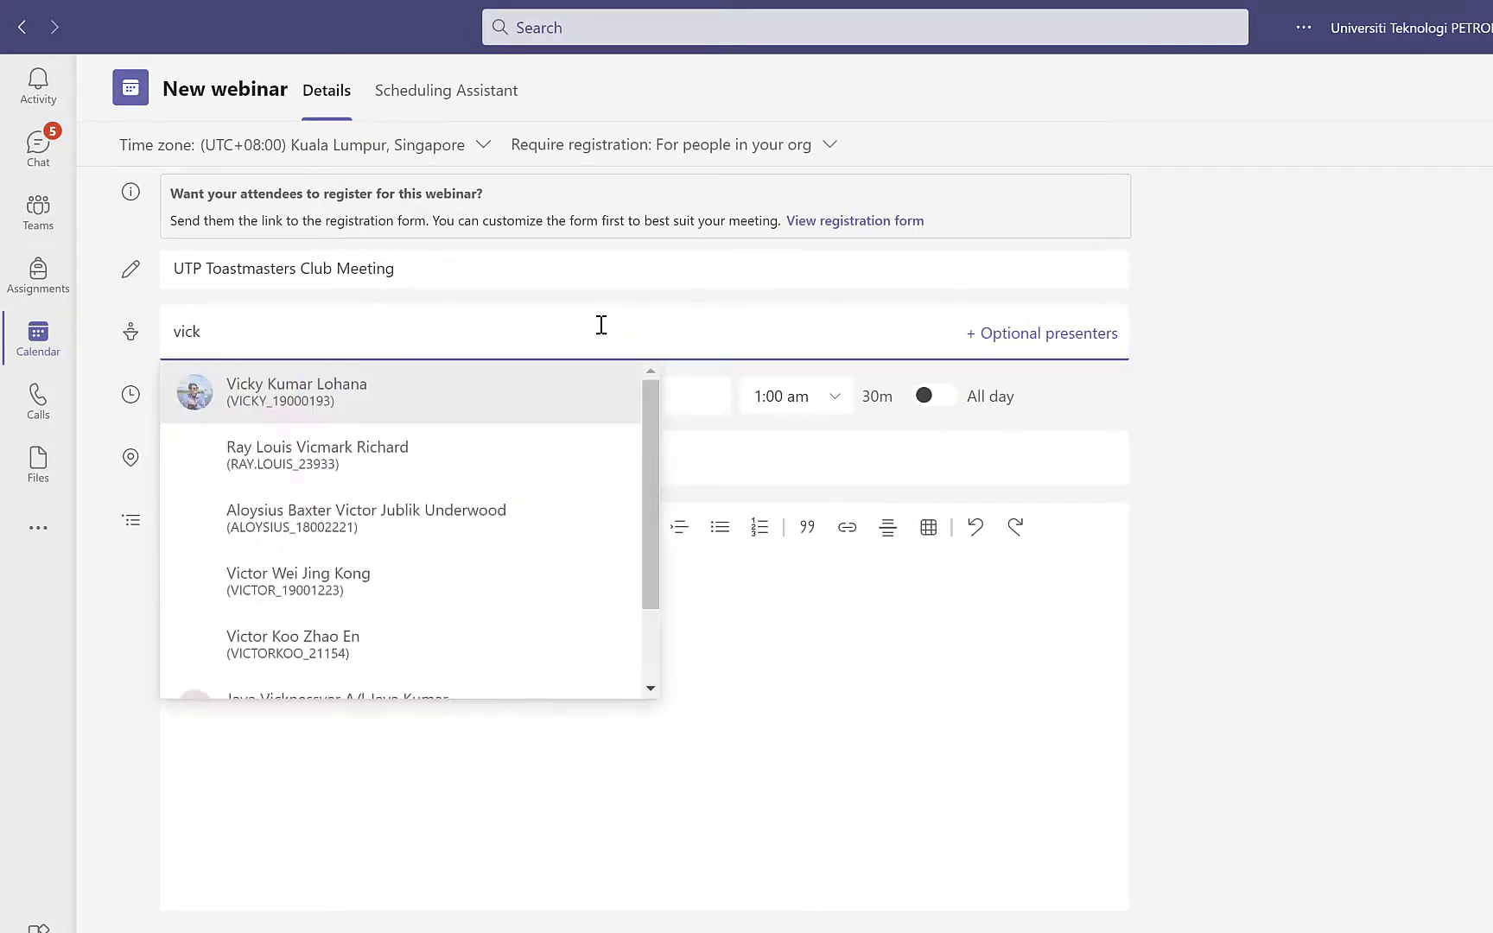
{"action": "left_click", "coordinate": [499, 396]}
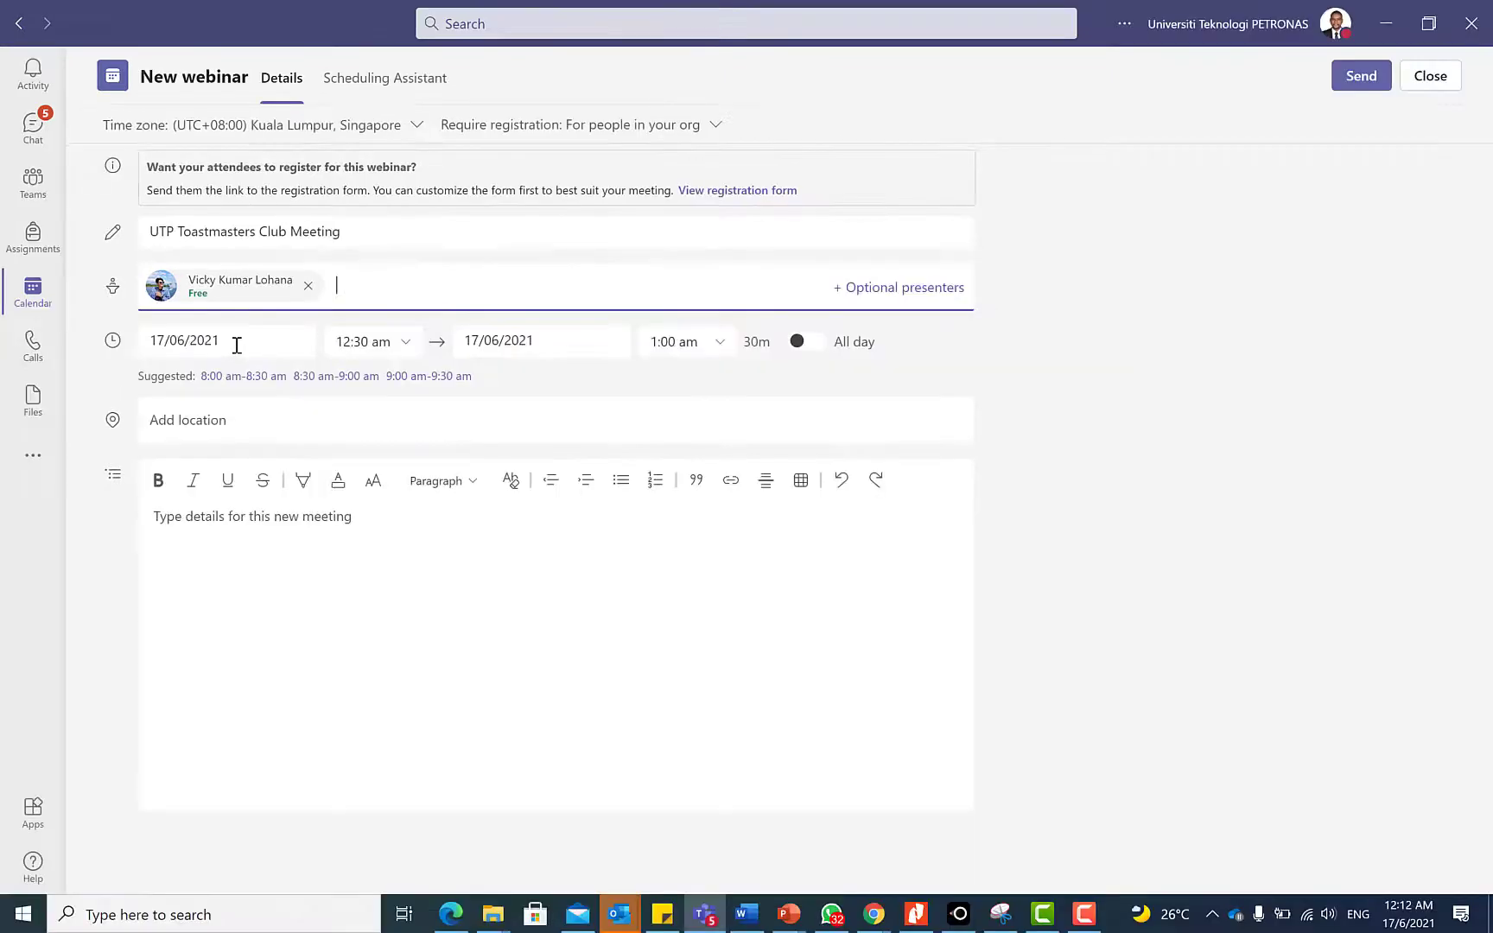
Pick 18 June as the webinar date, starting 8:00 pm and ending 10:00 pm
{"action": "left_click", "coordinate": [285, 391]}
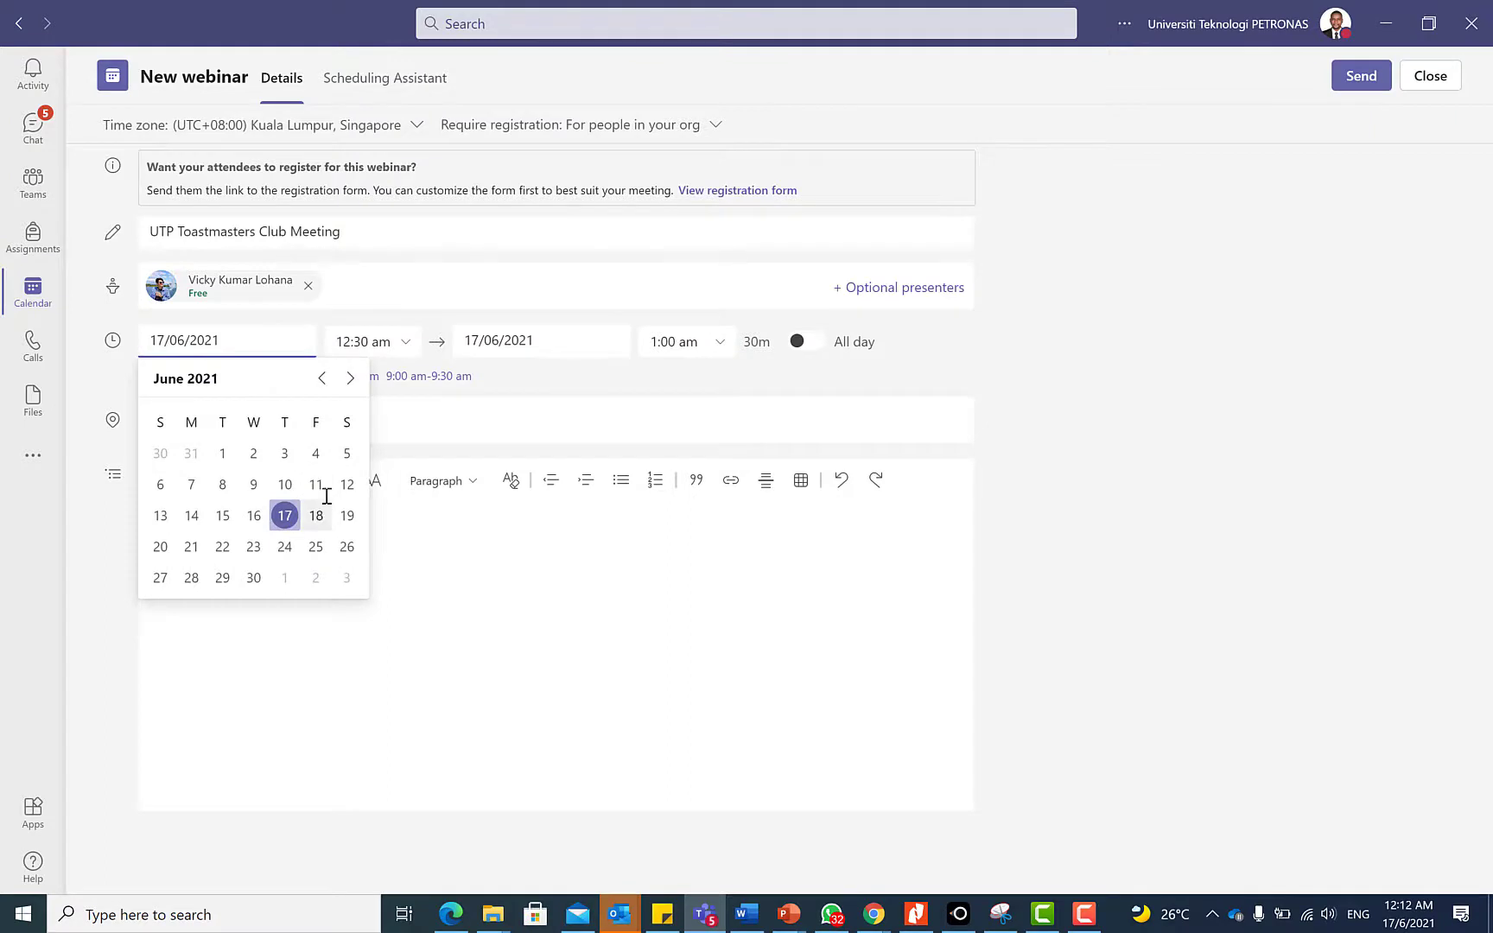
{"action": "left_click", "coordinate": [316, 515]}
{"action": "left_click", "coordinate": [361, 341]}
{"action": "scroll", "coordinate": [395, 450], "scroll_direction": "down", "scroll_amount": 10}
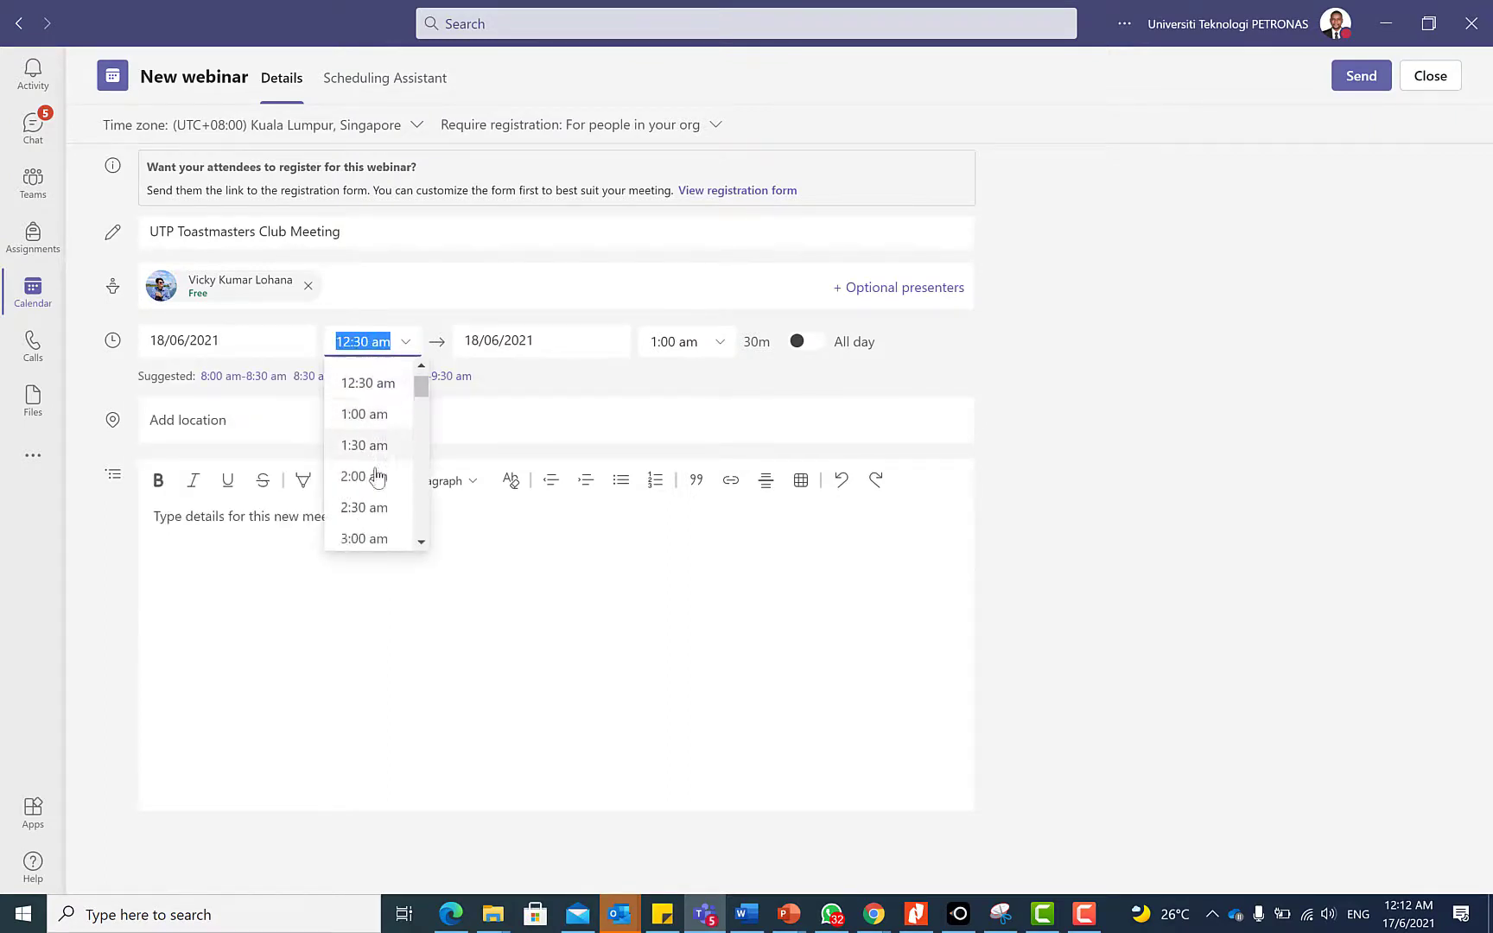
{"action": "scroll", "coordinate": [393, 488], "scroll_direction": "down", "scroll_amount": 3}
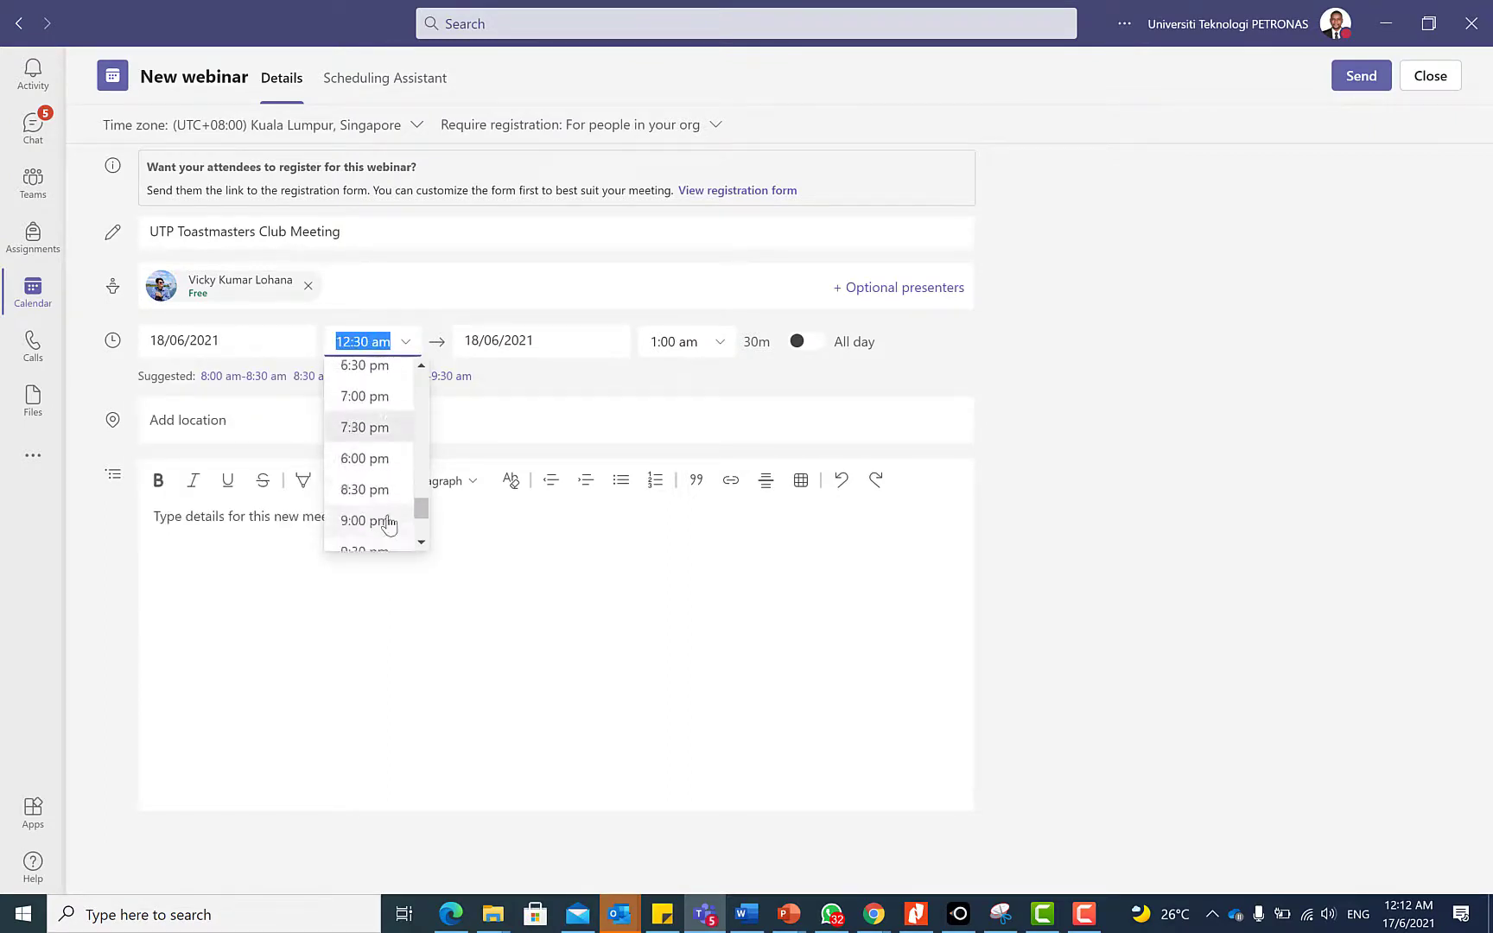
{"action": "left_click", "coordinate": [387, 519]}
{"action": "left_click", "coordinate": [732, 350]}
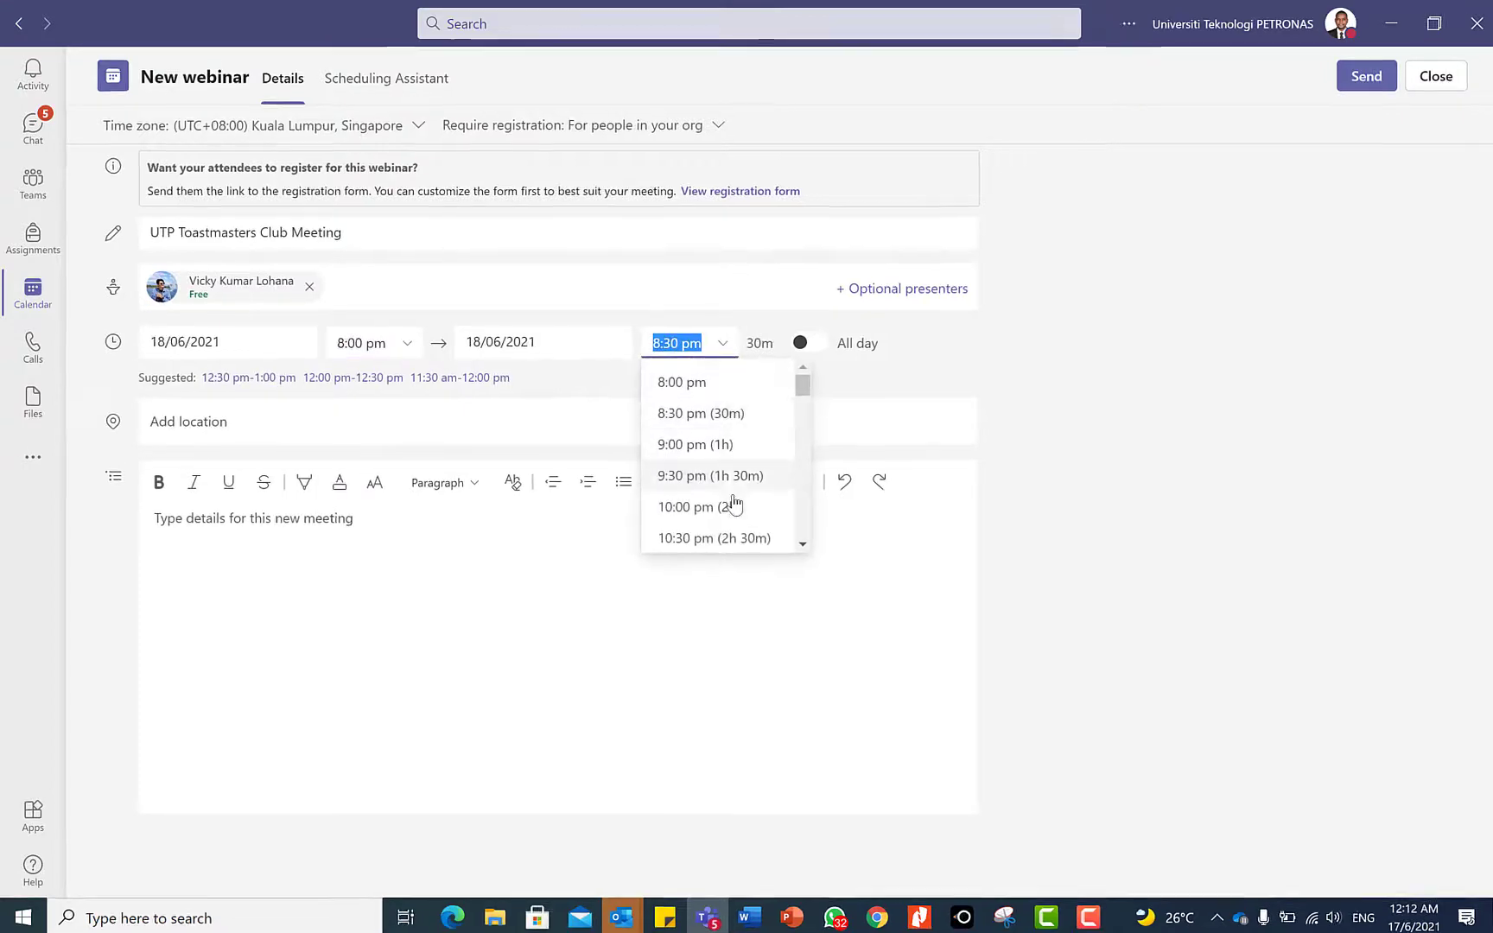
{"action": "left_click", "coordinate": [696, 502]}
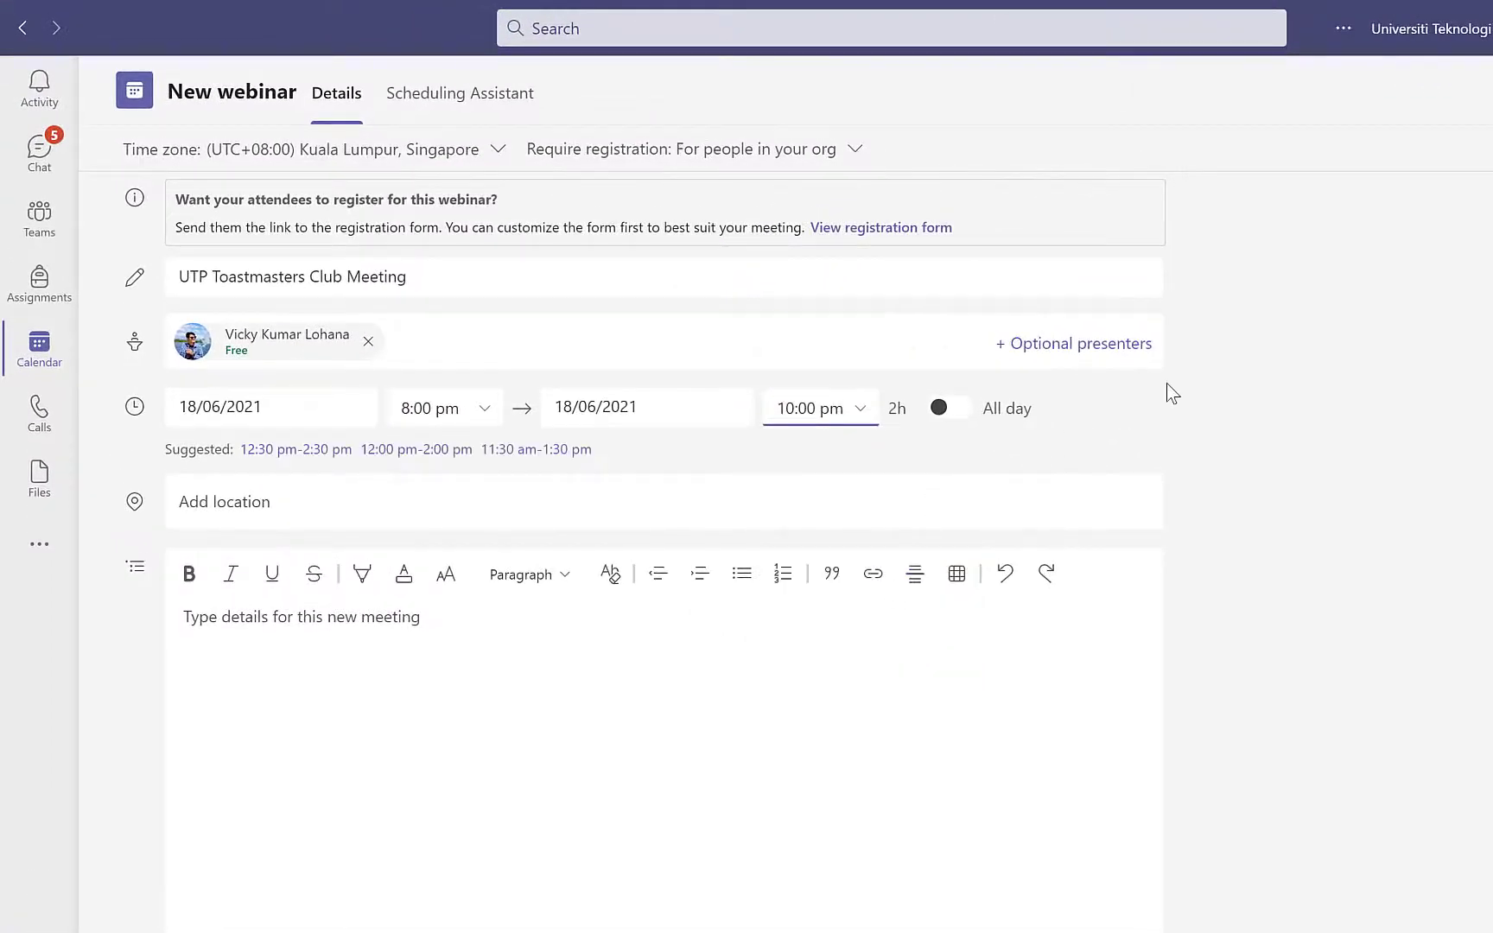
{"action": "left_click", "coordinate": [628, 605]}
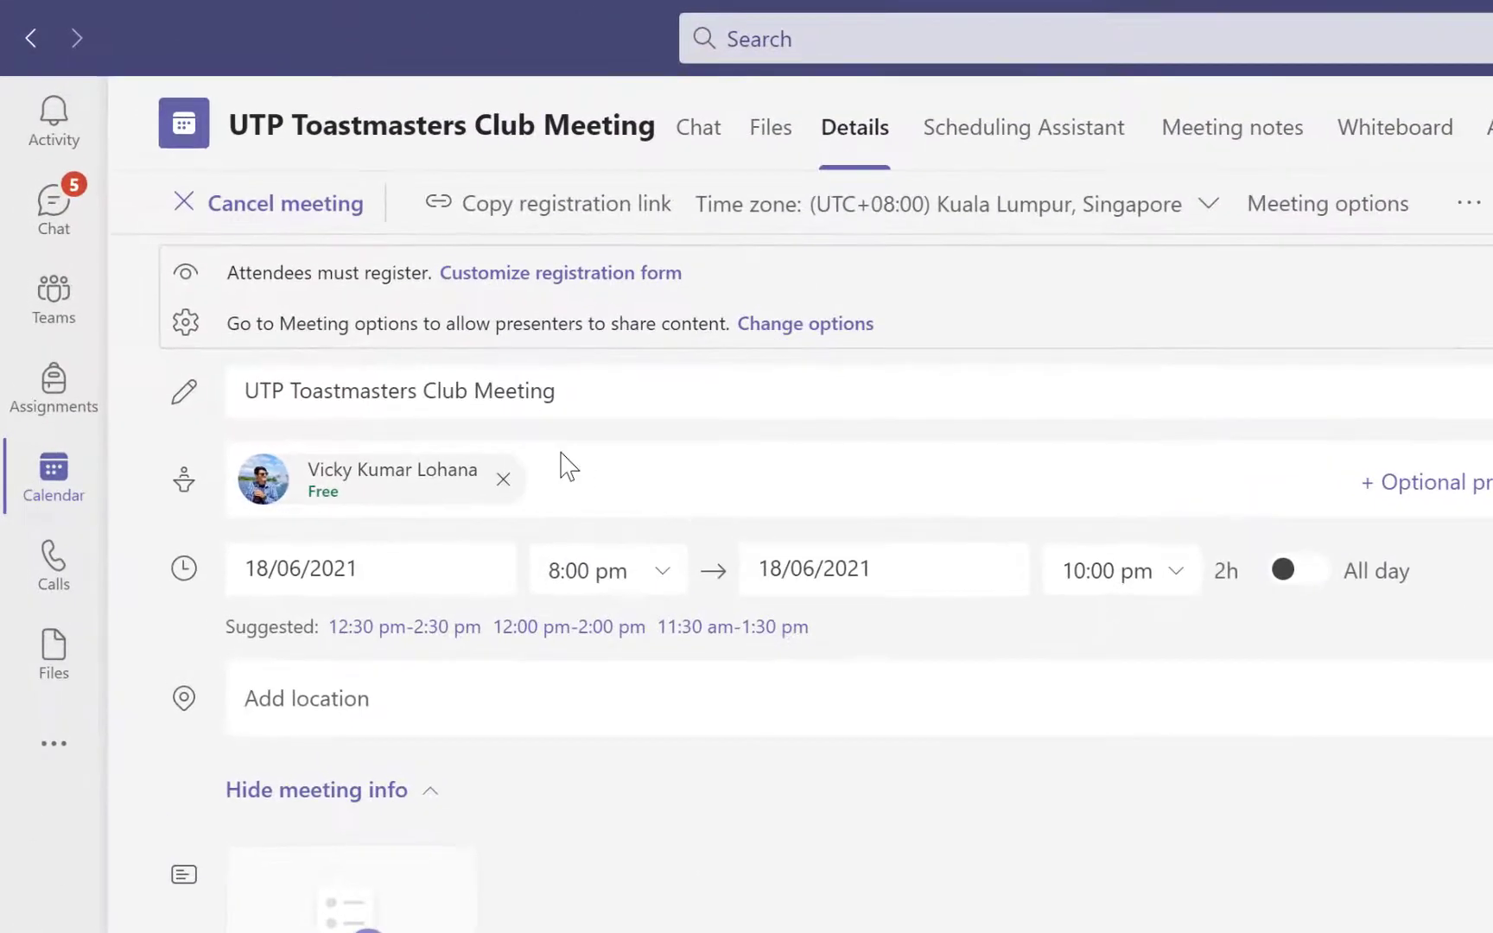
Reopen the saved webinar's registration form, check it, and close it again
{"action": "left_click", "coordinate": [583, 278]}
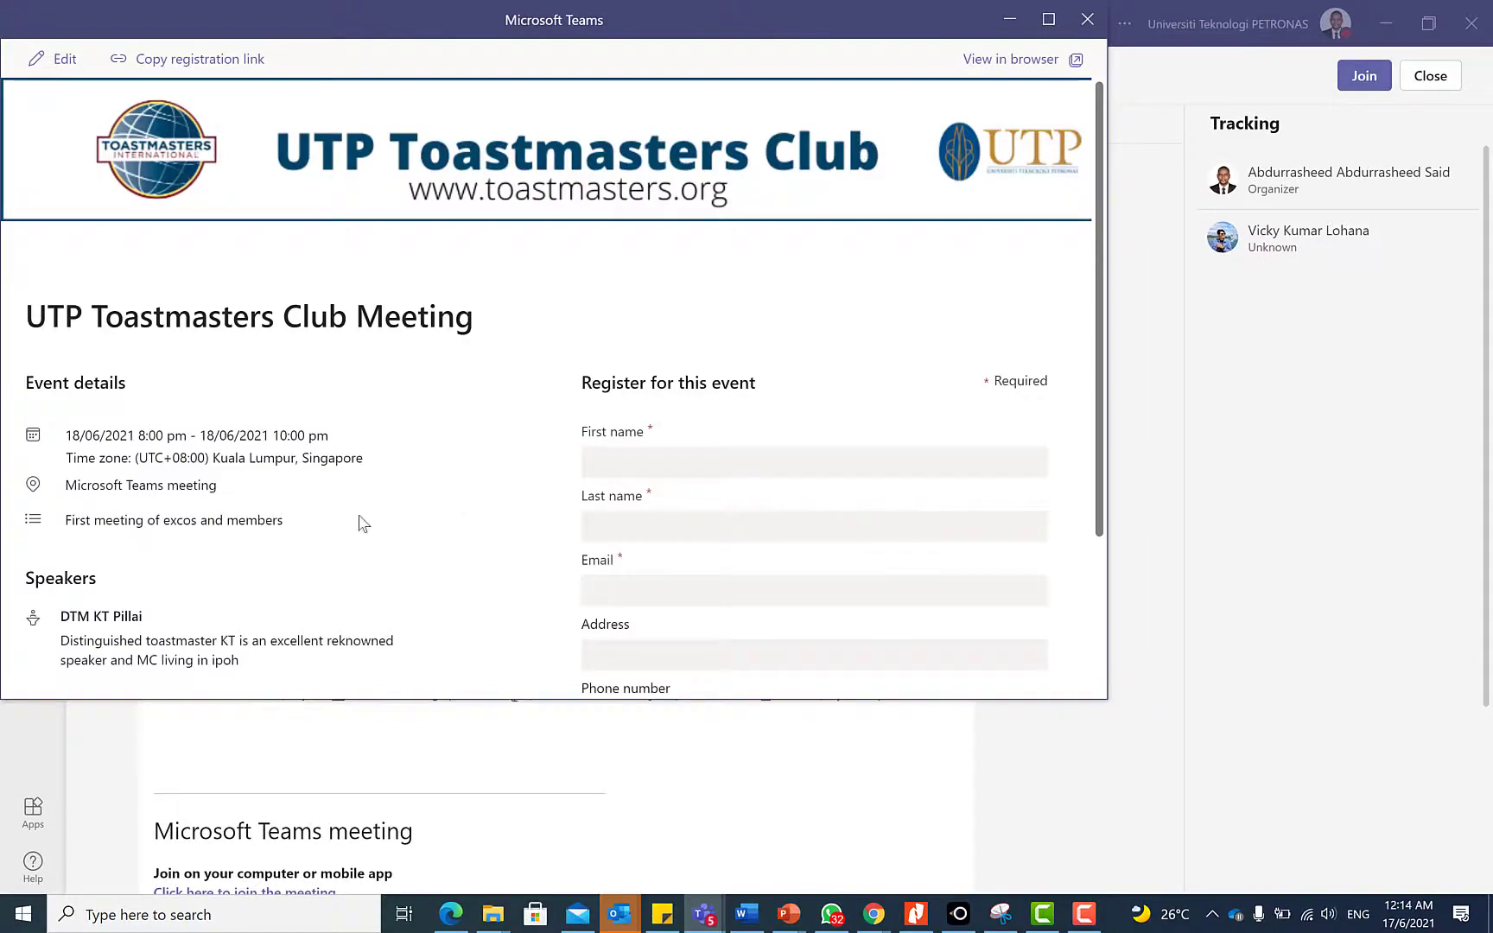
{"action": "scroll", "coordinate": [350, 463], "scroll_direction": "down", "scroll_amount": 3}
{"action": "scroll", "coordinate": [357, 466], "scroll_direction": "up", "scroll_amount": 3}
{"action": "scroll", "coordinate": [360, 475], "scroll_direction": "down", "scroll_amount": 3}
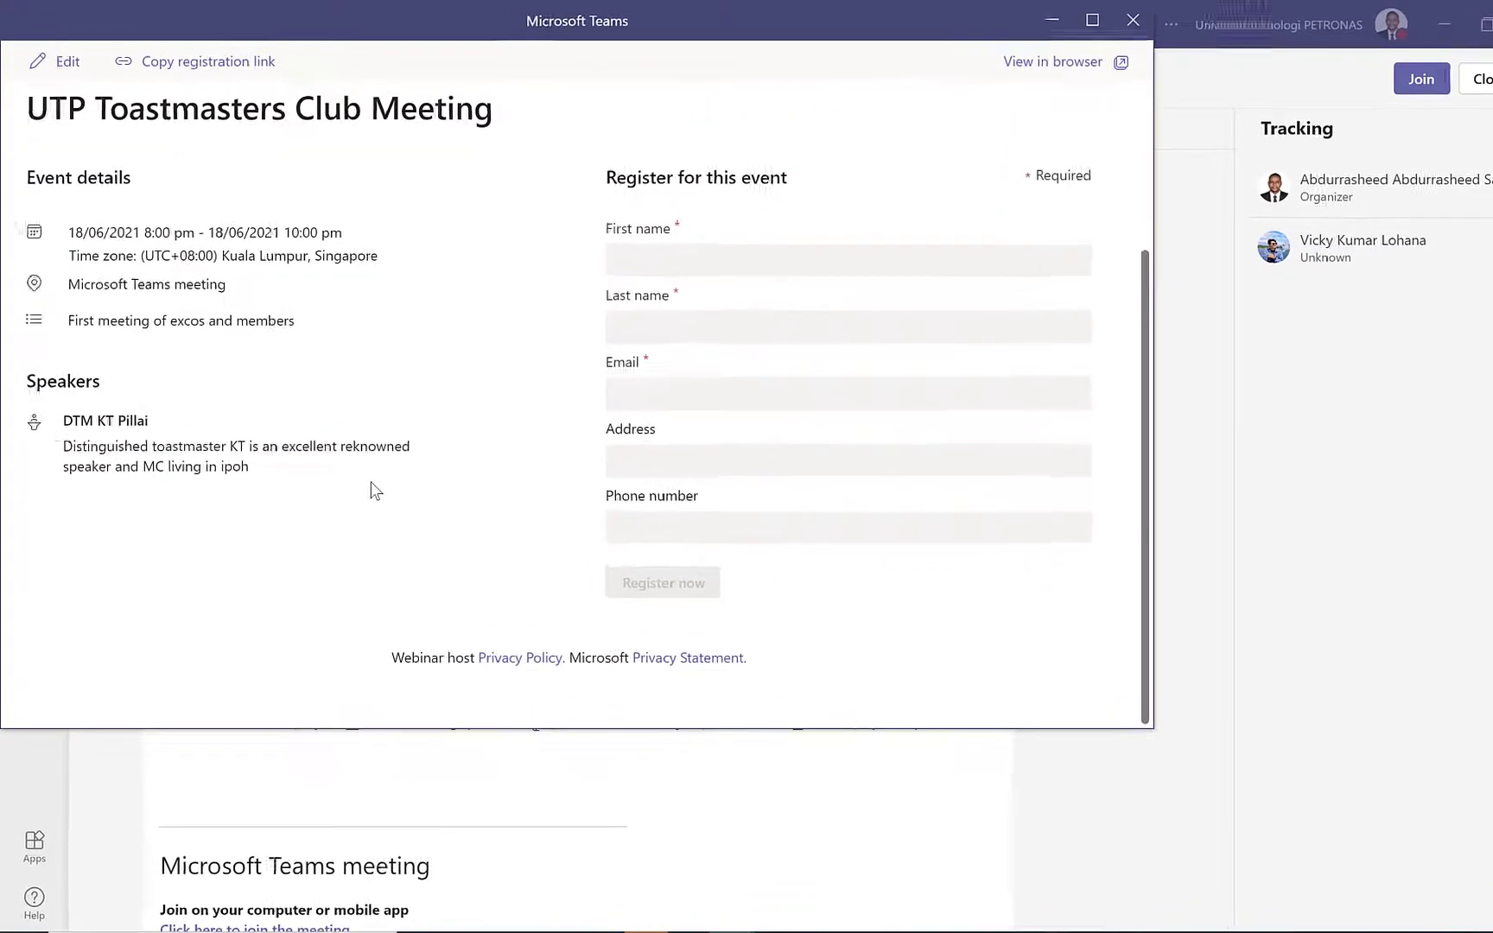
{"action": "scroll", "coordinate": [375, 490], "scroll_direction": "up", "scroll_amount": 3}
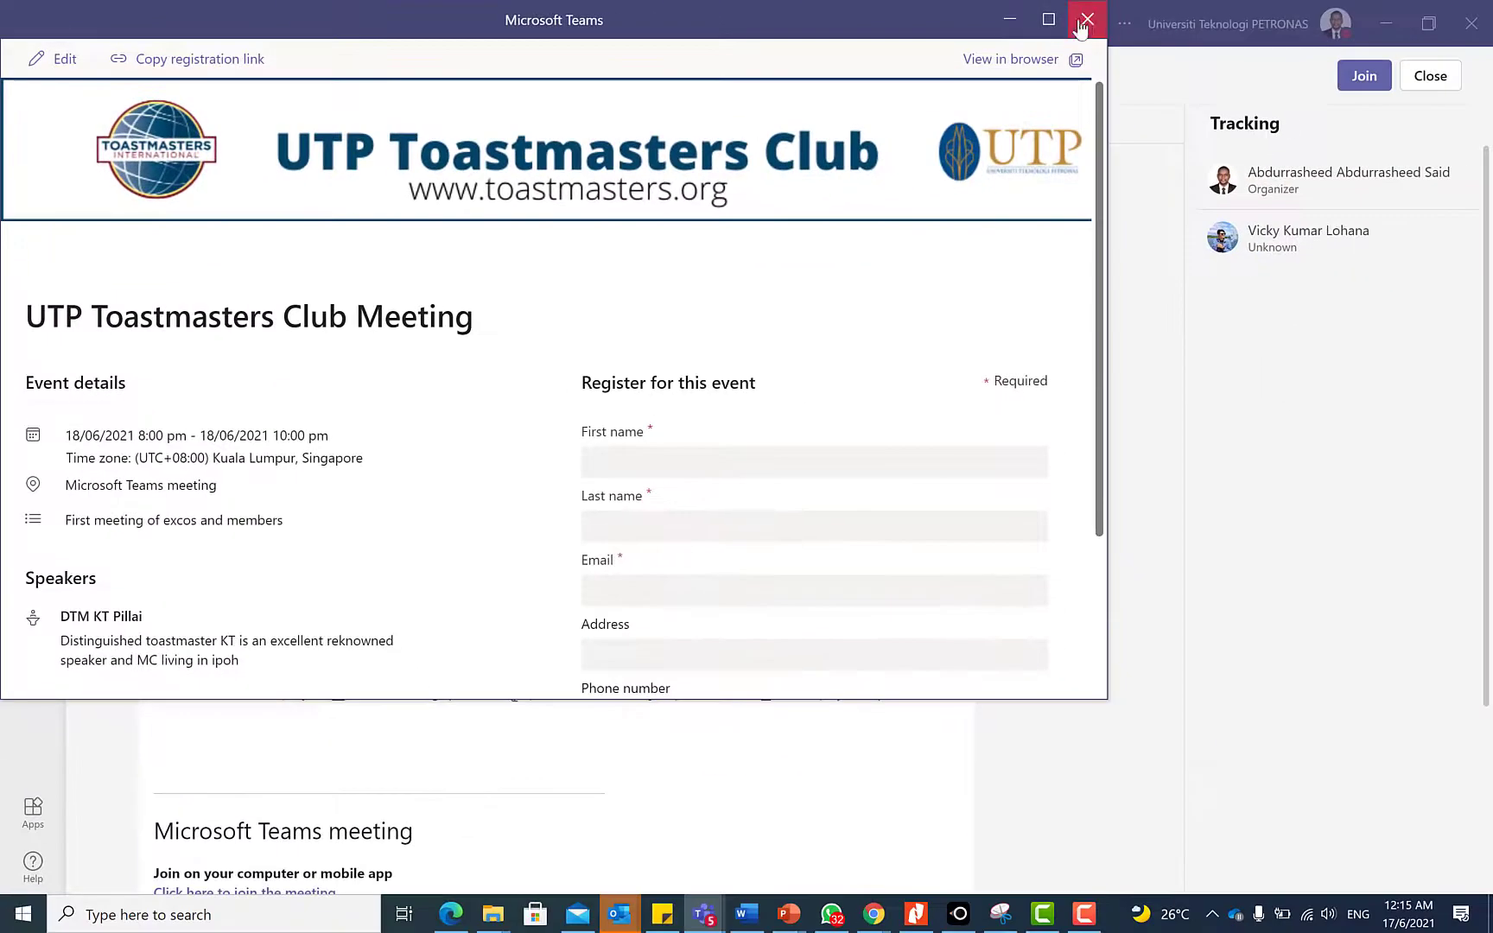
{"action": "left_click", "coordinate": [1085, 19]}
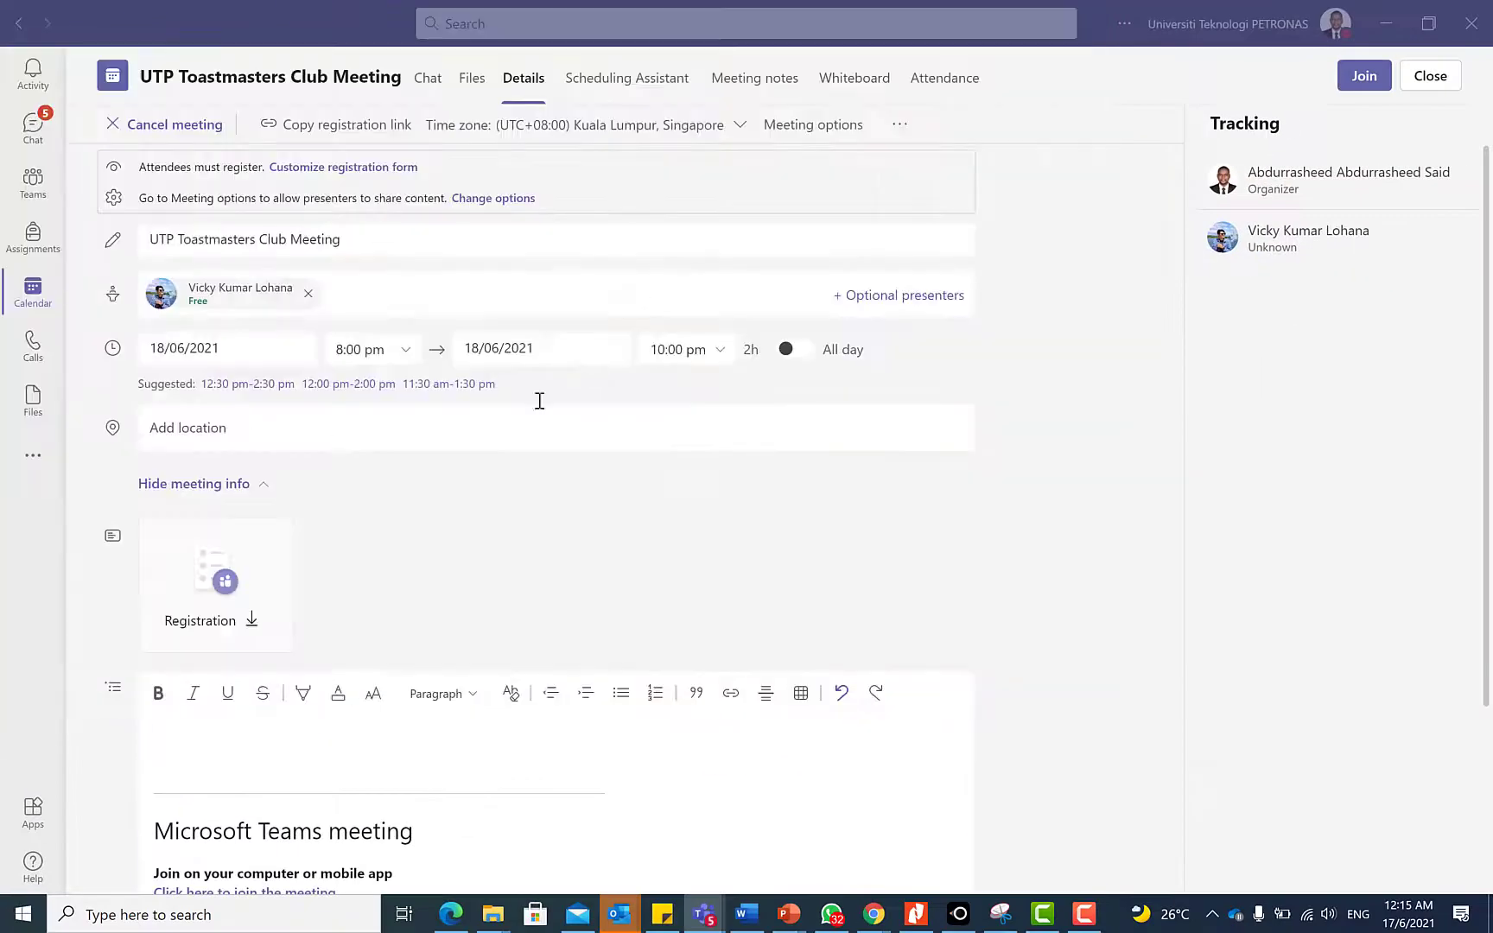